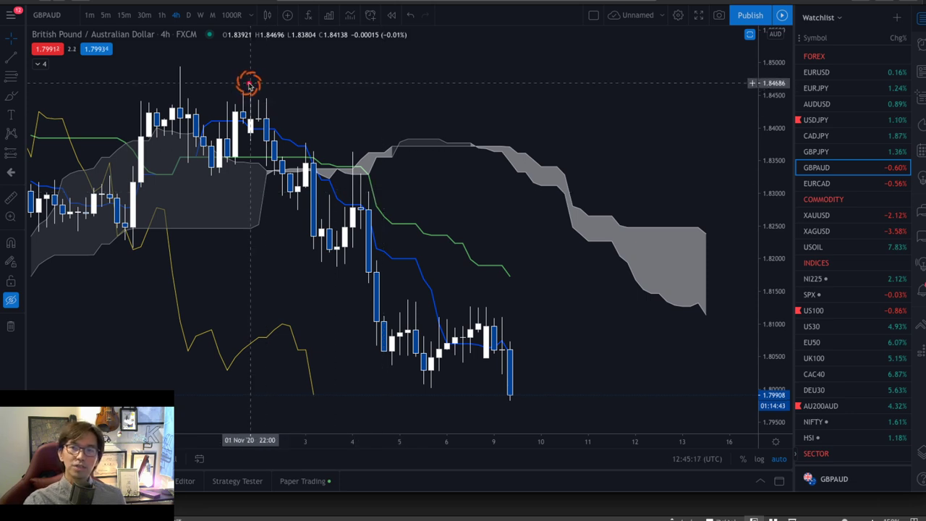
# Mark the GBPAUD 4-hour chart's swing highs with red dots, from the late-October peak to the 6 November high.
pyautogui.click(180, 67)
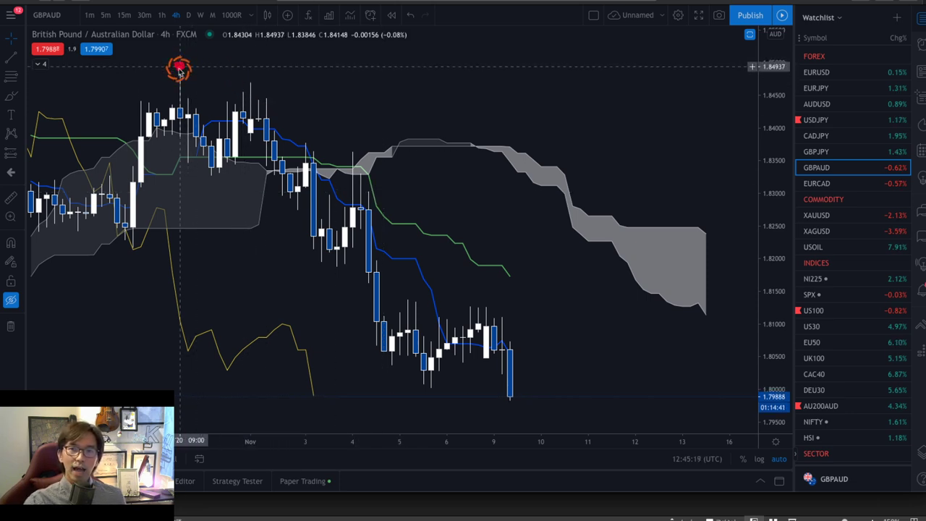
pyautogui.click(251, 80)
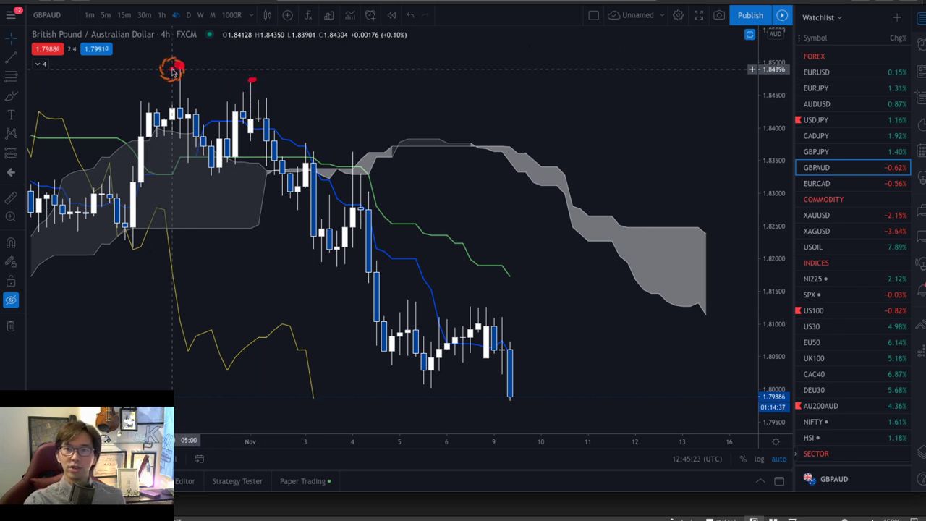
pyautogui.click(356, 150)
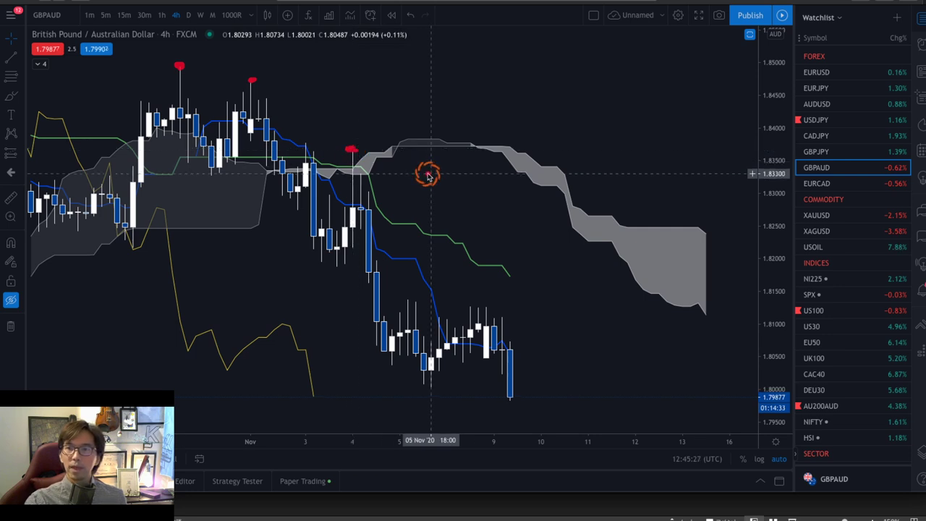
pyautogui.click(305, 141)
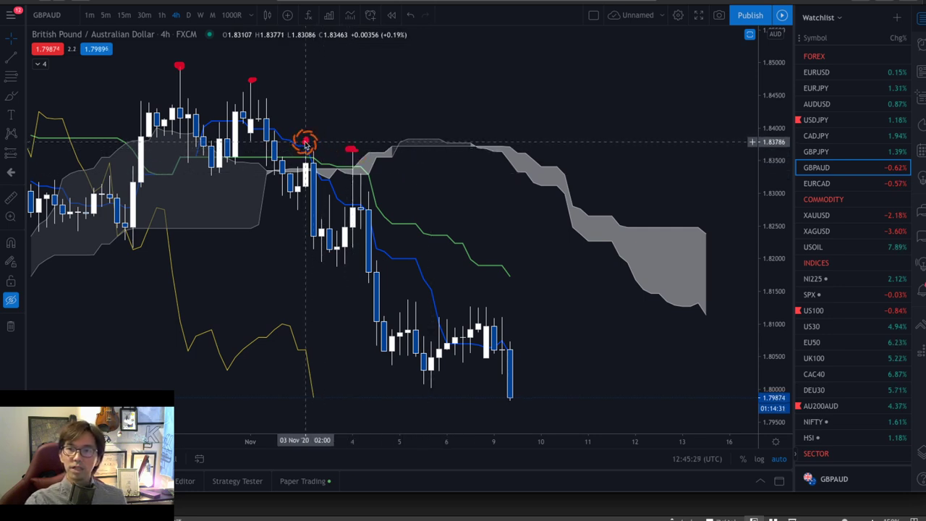
pyautogui.click(407, 297)
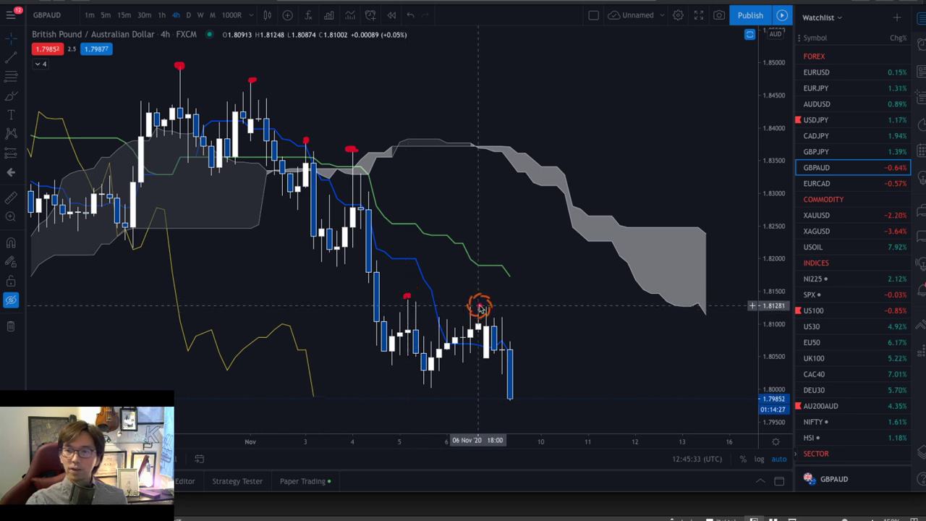
pyautogui.click(471, 305)
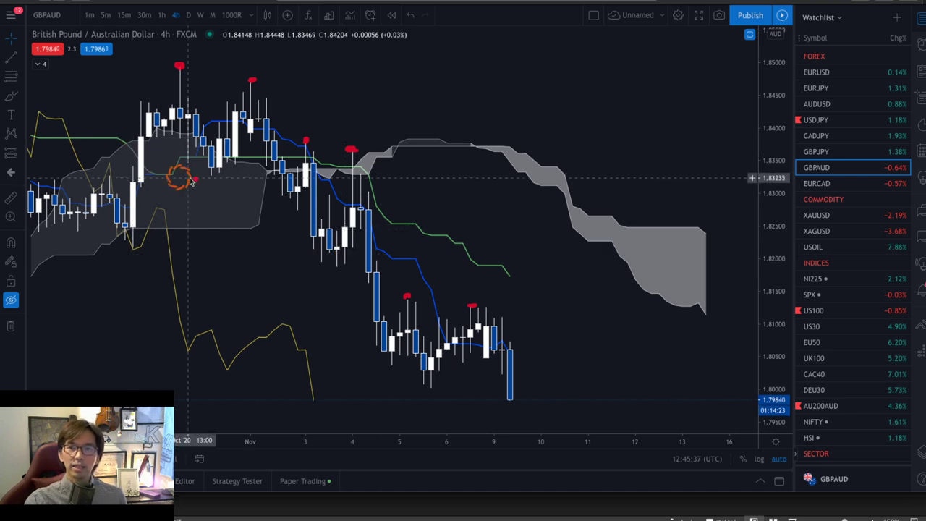
# Mark the swing lows of the GBPAUD downtrend with red dots, from the low after the first peak to the 5 November low.
pyautogui.click(211, 173)
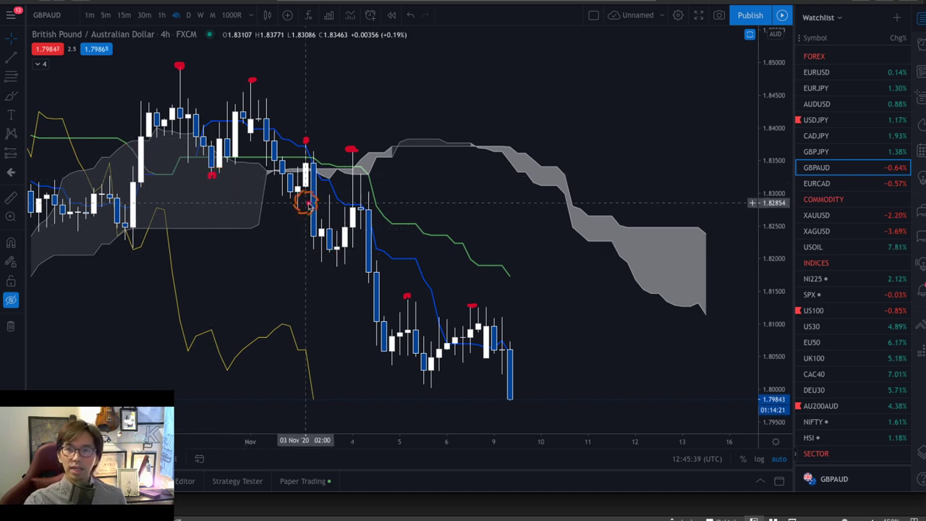
pyautogui.click(297, 207)
pyautogui.click(338, 273)
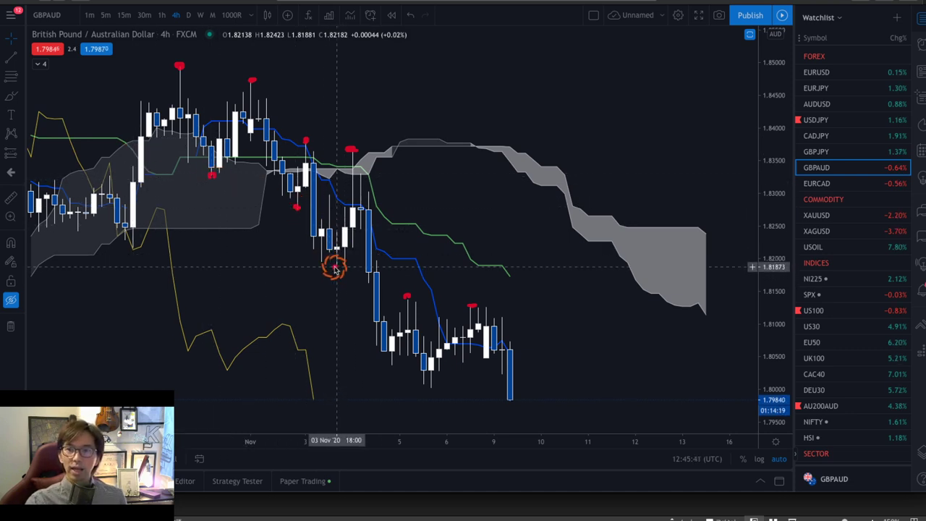
pyautogui.click(389, 369)
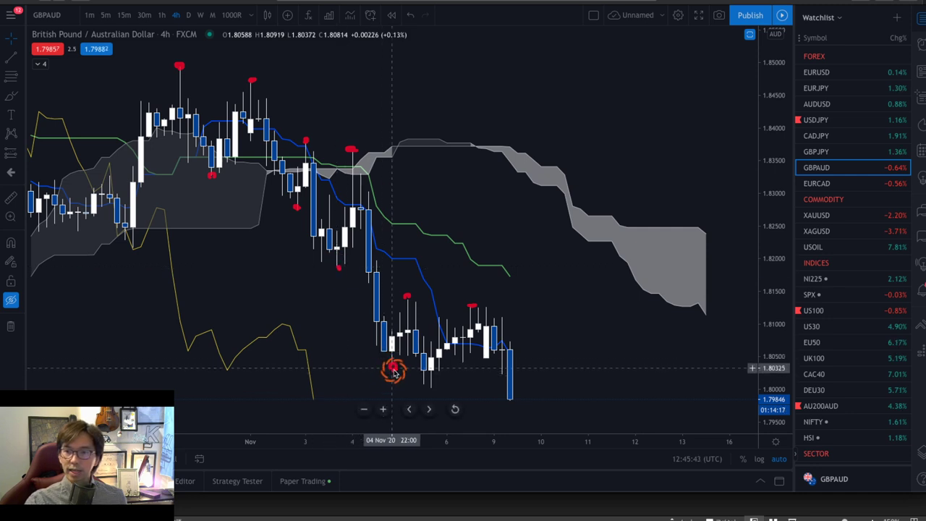
pyautogui.click(431, 383)
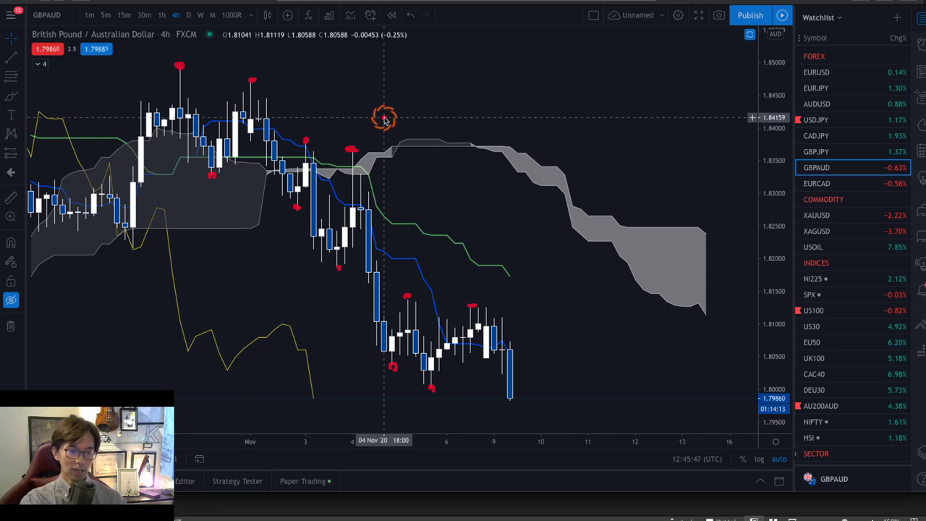
# Connect the marked swing highs and lows with a red zigzag from the late-October peak to the 5 November low.
pyautogui.moveTo(180, 66); pyautogui.dragTo(204, 127)
pyautogui.click(212, 172)
pyautogui.click(252, 81)
pyautogui.click(288, 203)
pyautogui.click(306, 141)
pyautogui.click(336, 265)
pyautogui.click(352, 151)
pyautogui.click(392, 366)
pyautogui.click(407, 300)
pyautogui.doubleClick(431, 387)
# Extend the zigzag up to the 6 November high and down past a red horizontal line drawn at the last swing low.
pyautogui.click(467, 331)
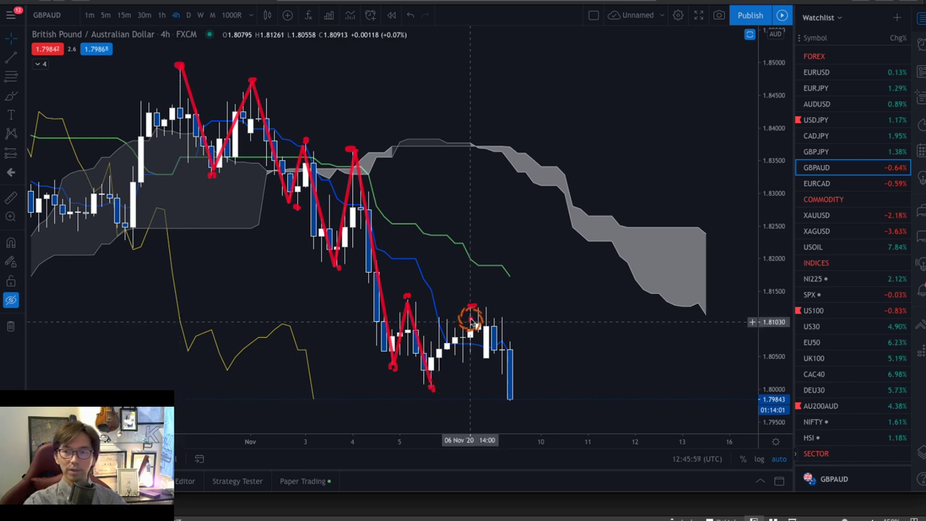
pyautogui.click(473, 309)
pyautogui.doubleClick(434, 385)
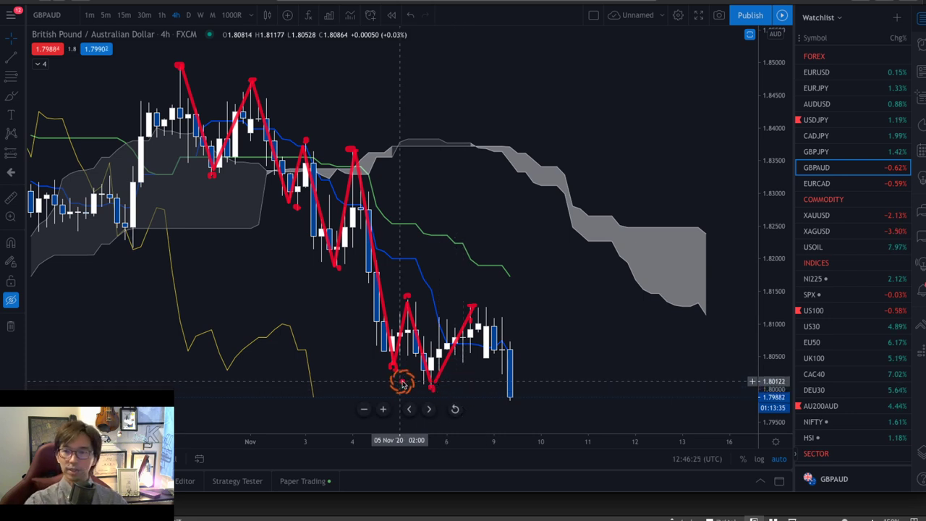
pyautogui.moveTo(390, 385); pyautogui.dragTo(593, 384)
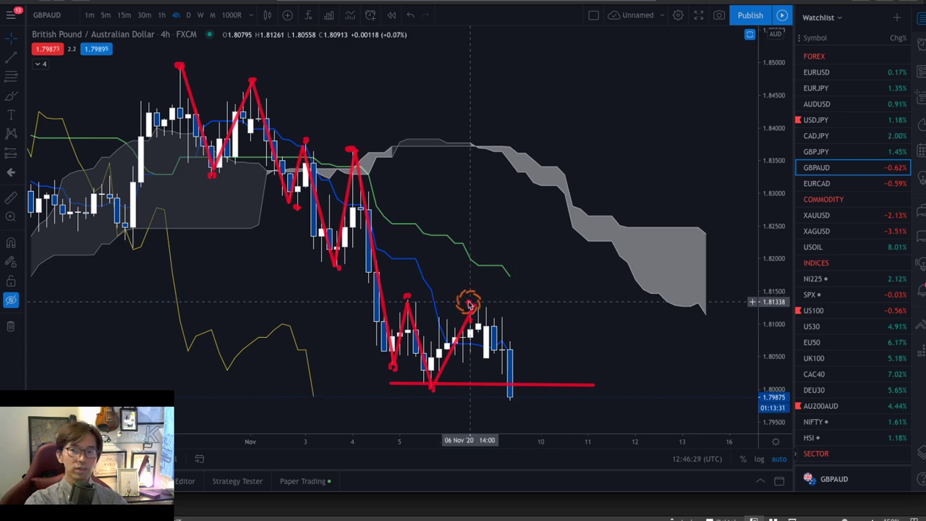
pyautogui.moveTo(471, 307); pyautogui.dragTo(511, 395)
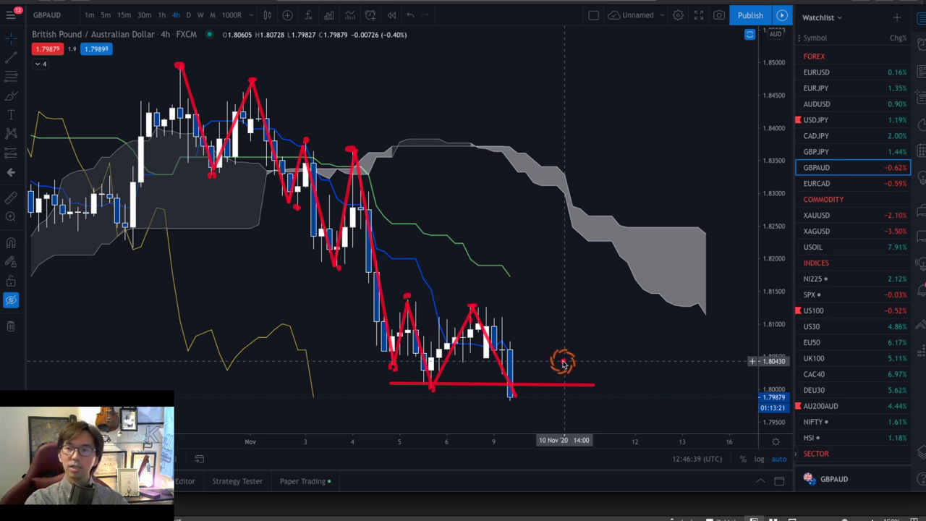
# Clear the markup and redraw the swings since the 4 November high as a zigzag ending in a down arrow below the latest candle.
pyautogui.hotkey('ctrl', 'alt', 'h')
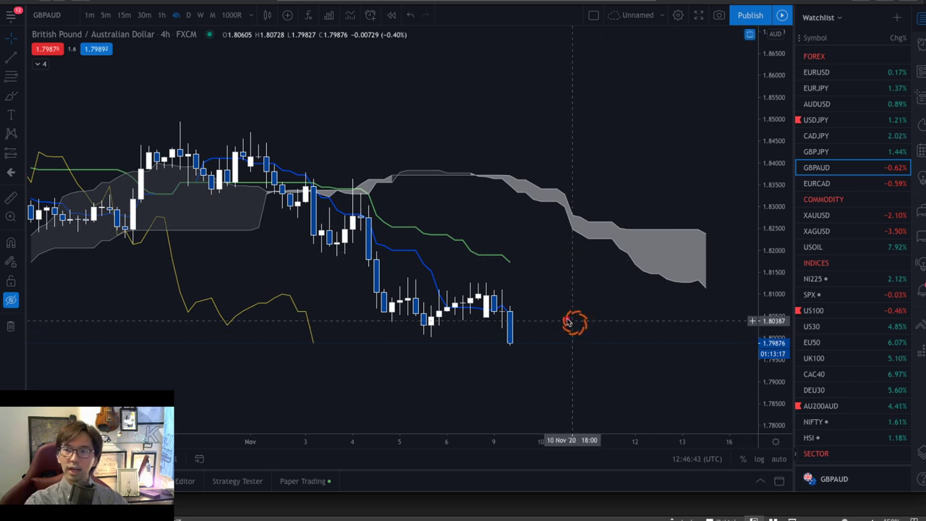
pyautogui.moveTo(476, 283); pyautogui.dragTo(549, 380)
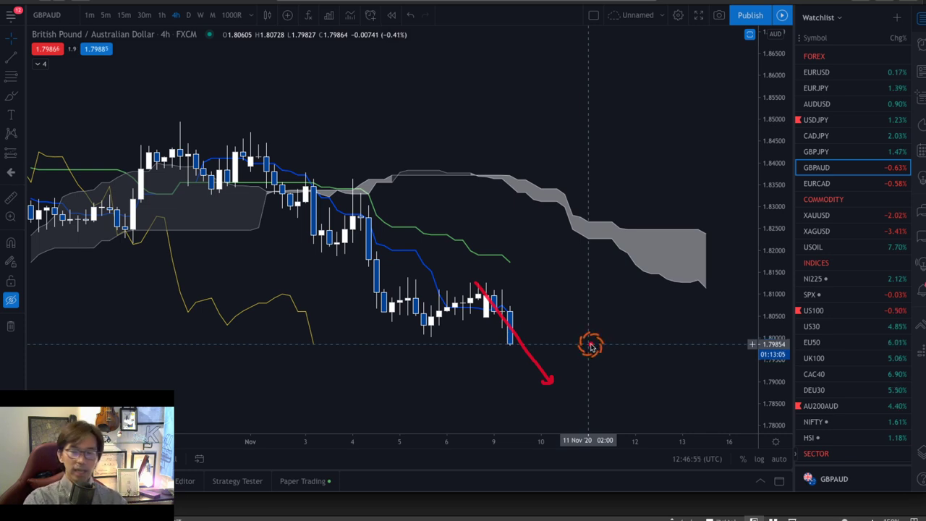
pyautogui.moveTo(403, 276)
pyautogui.mouseDown()
pyautogui.moveTo(428, 328)
pyautogui.moveTo(478, 288)
pyautogui.mouseUp()
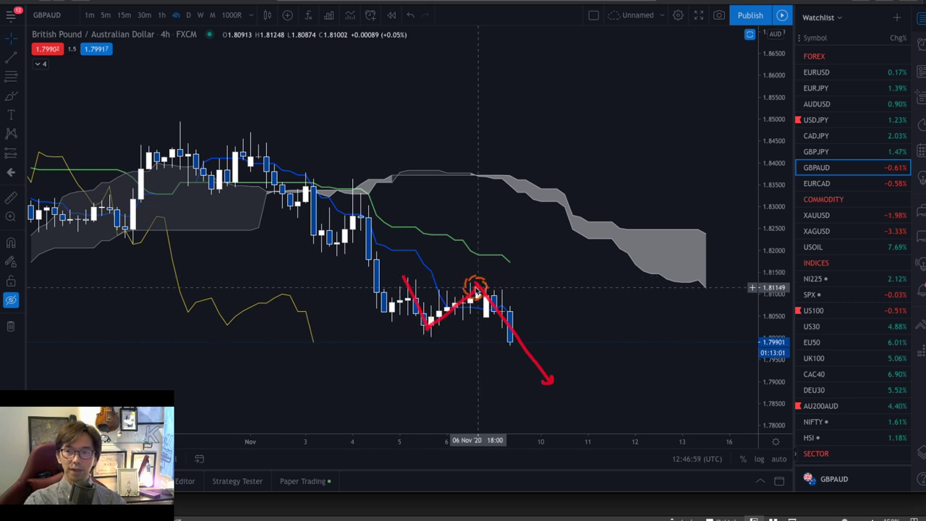
pyautogui.moveTo(403, 277)
pyautogui.mouseDown()
pyautogui.moveTo(388, 309)
pyautogui.moveTo(349, 178)
pyautogui.mouseUp()
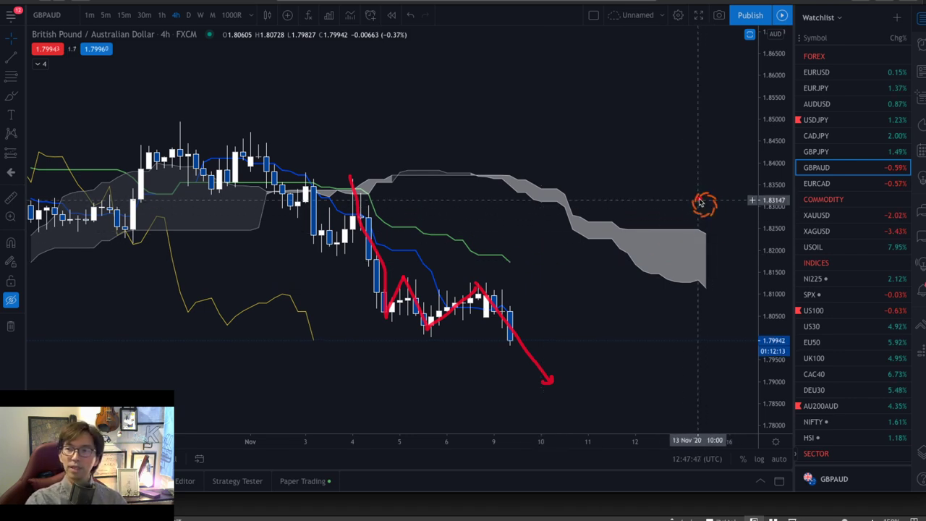
# Draw downward arrows beside the cloud's leading edges and the green line, circle the yellow line's end, and clear the markup.
pyautogui.moveTo(708, 208); pyautogui.dragTo(729, 214)
pyautogui.moveTo(695, 295); pyautogui.dragTo(706, 318)
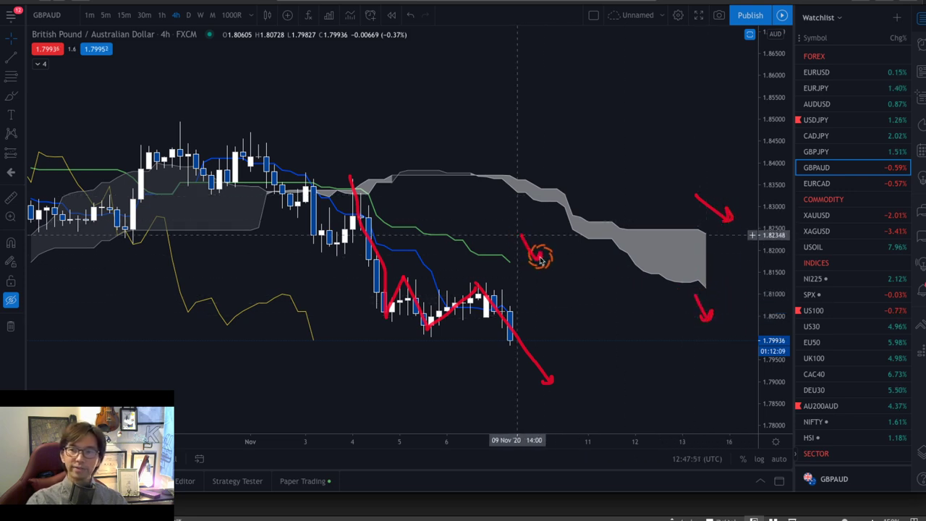
pyautogui.moveTo(541, 257); pyautogui.dragTo(539, 260)
pyautogui.moveTo(314, 347)
pyautogui.mouseDown()
pyautogui.moveTo(313, 319)
pyautogui.moveTo(314, 346)
pyautogui.mouseUp()
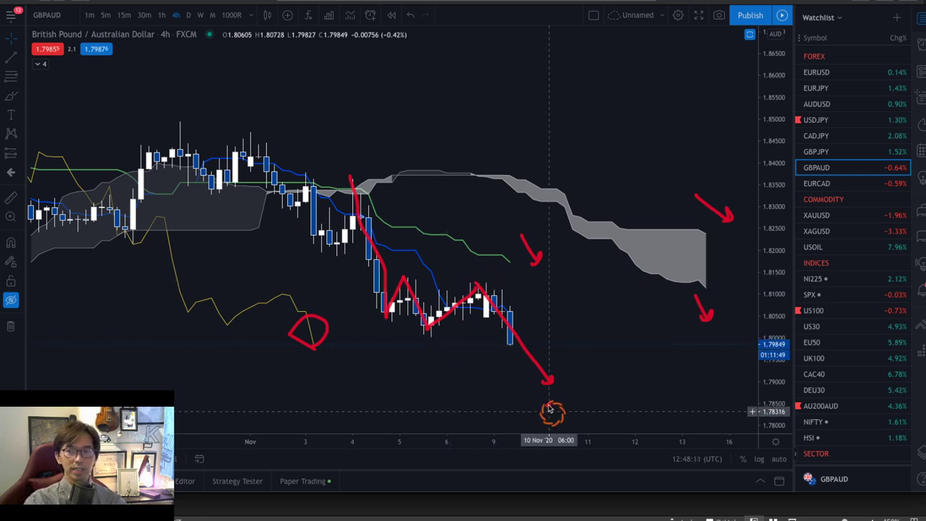
pyautogui.press('Escape')
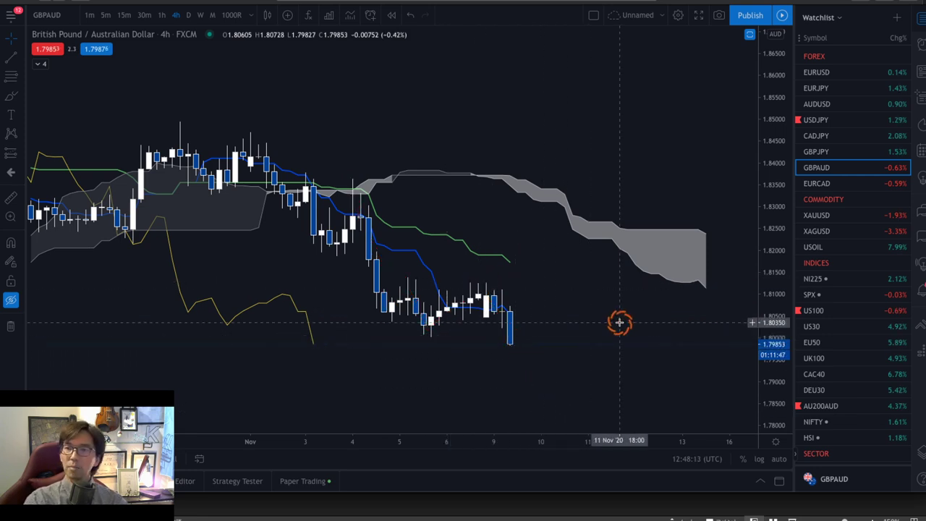
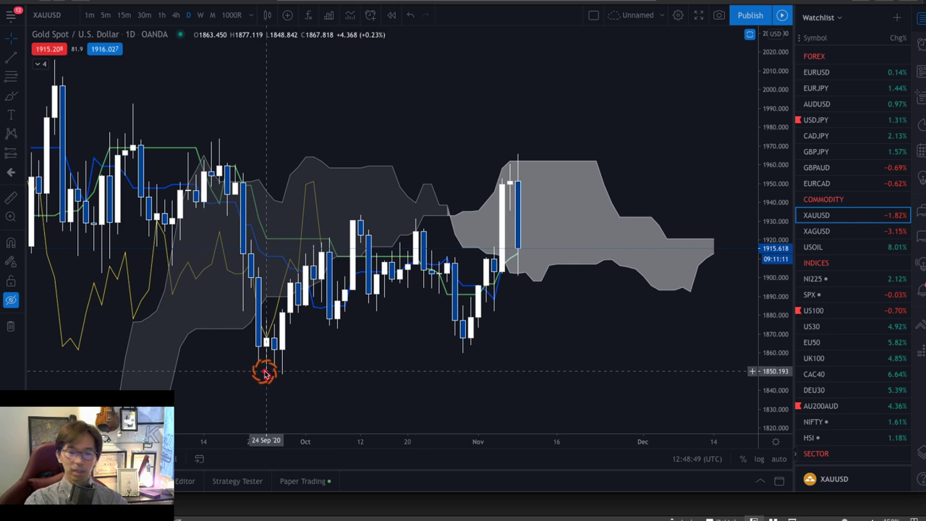
# Trace a rising zigzag on the XAUUSD daily chart from the 24 September low to an up arrow near 1960, and clear it.
pyautogui.moveTo(265, 372); pyautogui.dragTo(329, 239)
pyautogui.moveTo(337, 316); pyautogui.dragTo(337, 329)
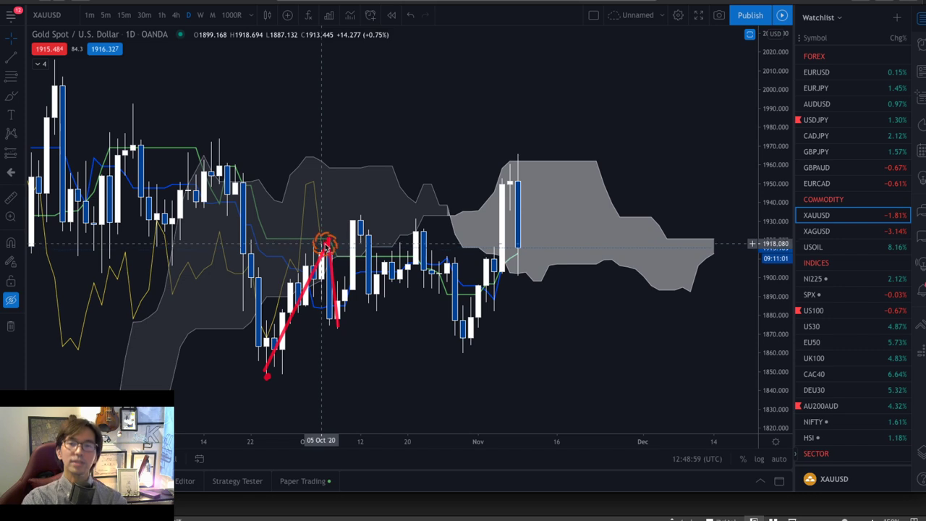
pyautogui.moveTo(339, 329)
pyautogui.mouseDown()
pyautogui.moveTo(355, 224)
pyautogui.moveTo(370, 224)
pyautogui.moveTo(362, 219)
pyautogui.mouseUp()
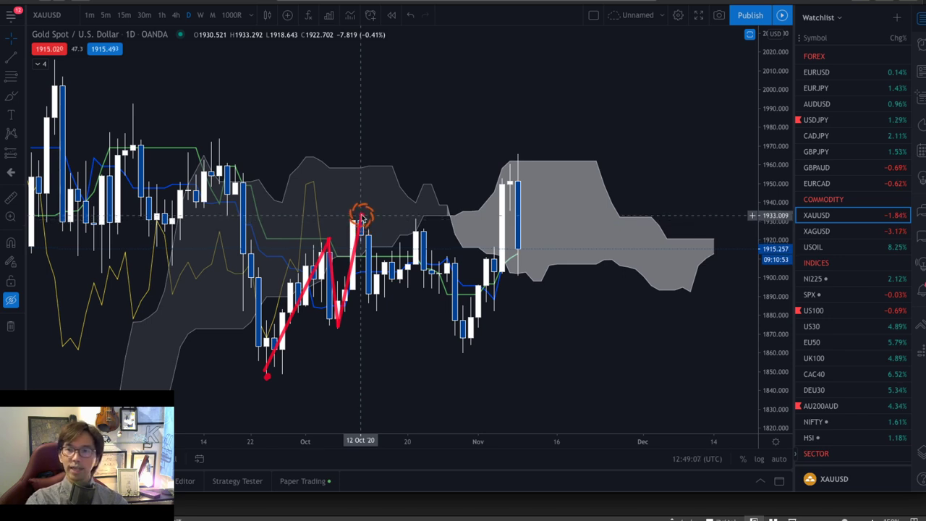
pyautogui.moveTo(362, 219)
pyautogui.mouseDown()
pyautogui.moveTo(377, 312)
pyautogui.moveTo(392, 314)
pyautogui.moveTo(376, 311)
pyautogui.mouseUp()
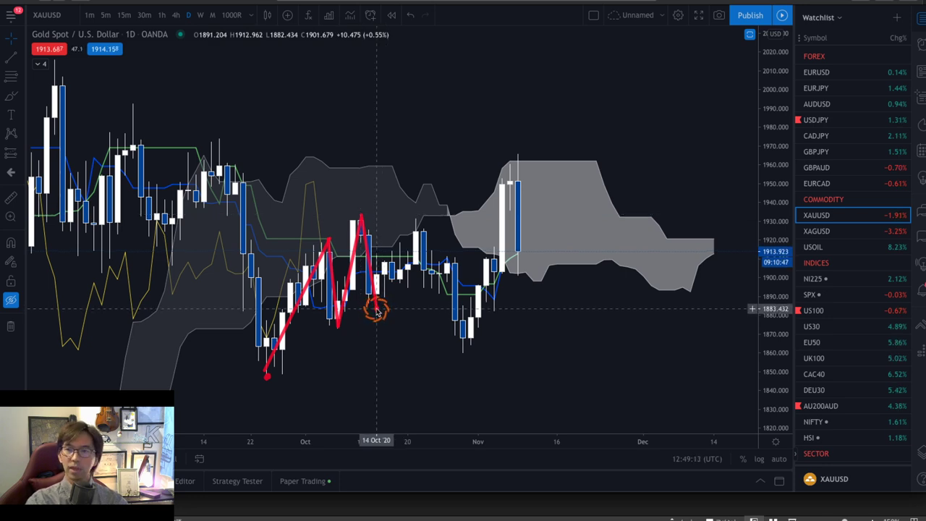
pyautogui.doubleClick(376, 311)
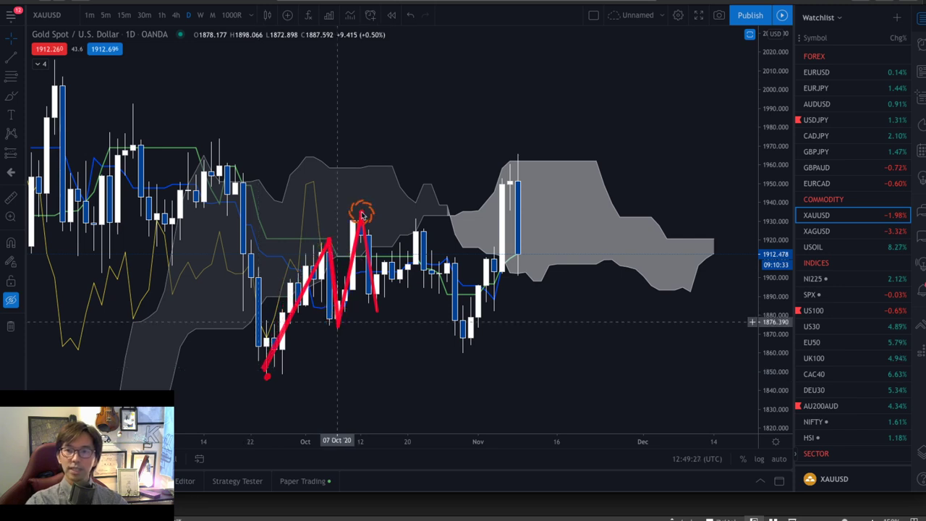
pyautogui.click(376, 305)
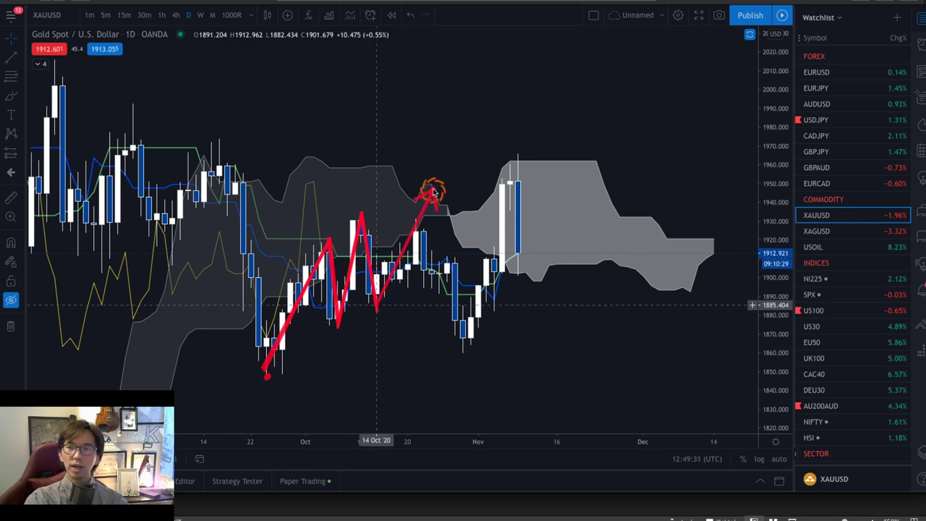
pyautogui.doubleClick(439, 173)
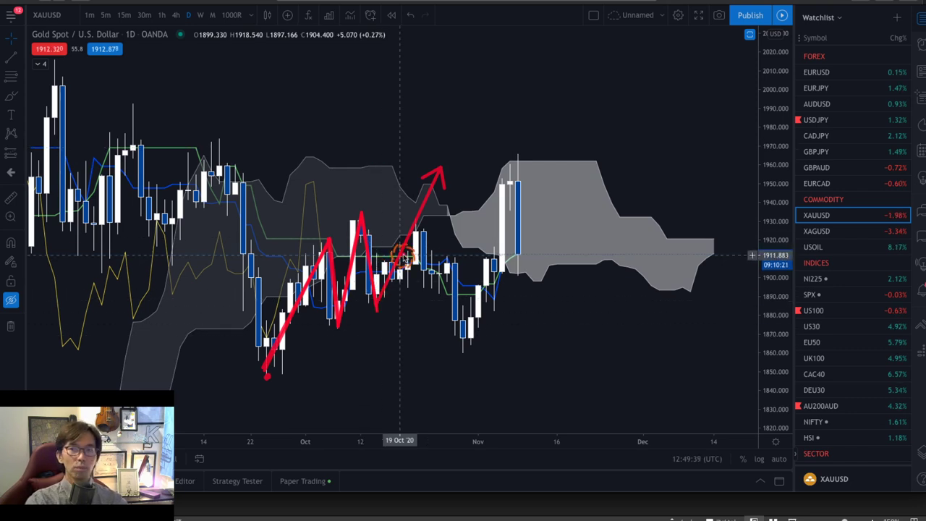
pyautogui.press('Escape')
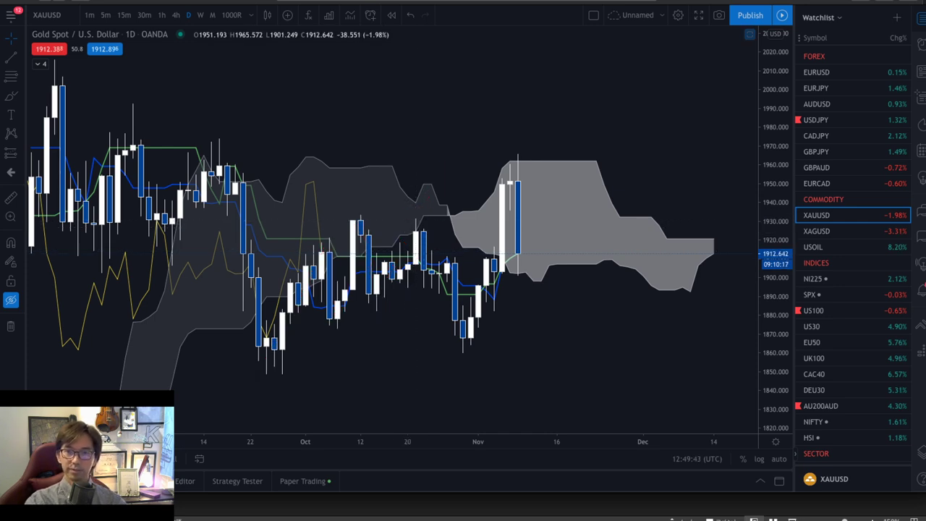
# Place a horizontal line on the XAUUSD daily chart at the 12 October swing high, at 1933.291.
pyautogui.click(424, 217)
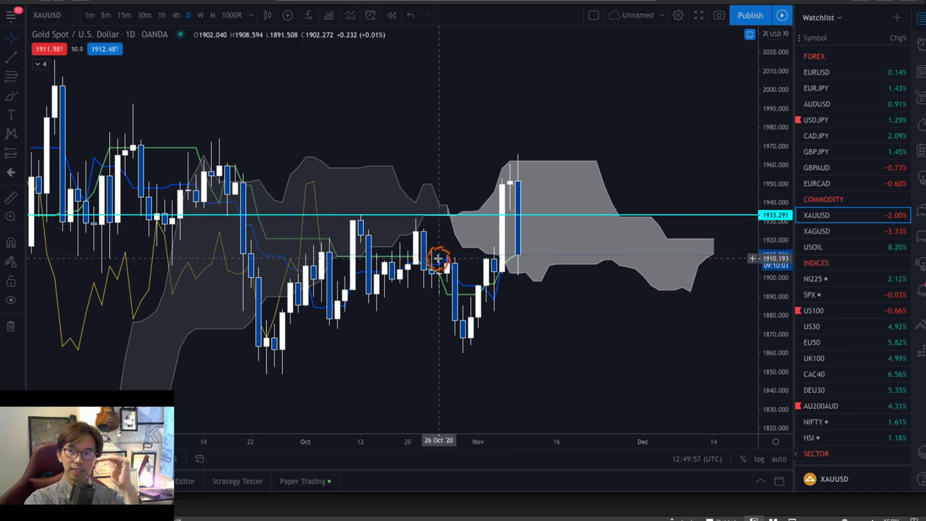
pyautogui.click(361, 216)
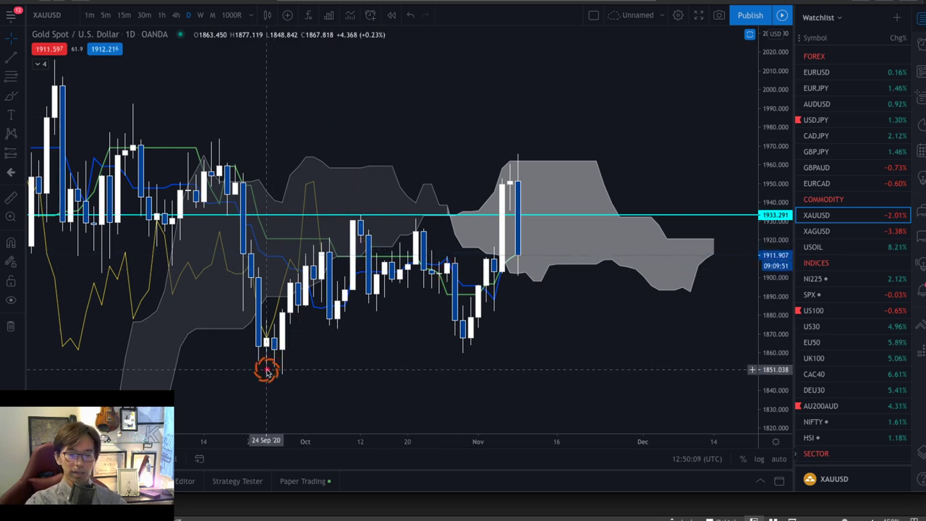
# Trace gold's swings from the 24 September low beneath the horizontal line, and the rally from the late-October low to the 9 November high.
pyautogui.moveTo(266, 370)
pyautogui.mouseDown()
pyautogui.moveTo(325, 244)
pyautogui.moveTo(331, 327)
pyautogui.moveTo(356, 216)
pyautogui.moveTo(376, 299)
pyautogui.moveTo(362, 293)
pyautogui.mouseUp()
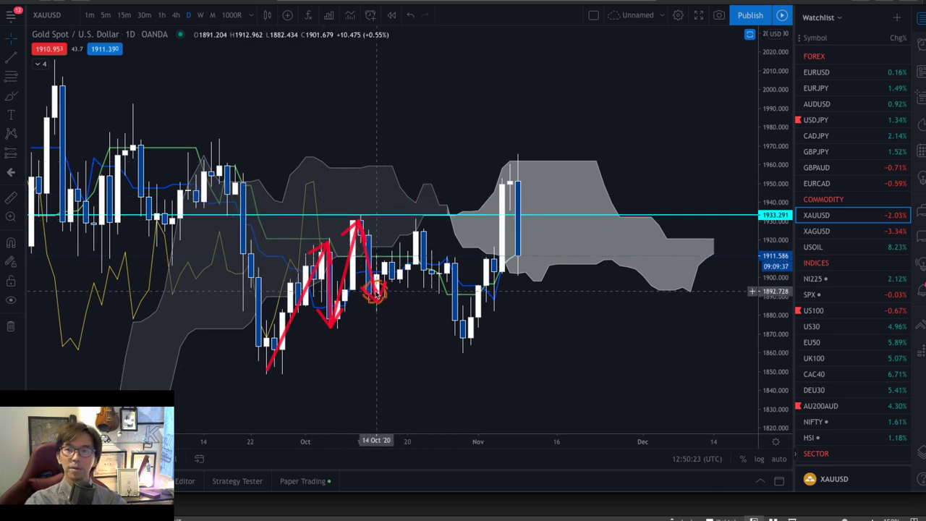
pyautogui.moveTo(376, 302)
pyautogui.mouseDown()
pyautogui.moveTo(418, 226)
pyautogui.moveTo(450, 325)
pyautogui.moveTo(463, 345)
pyautogui.moveTo(467, 336)
pyautogui.mouseUp()
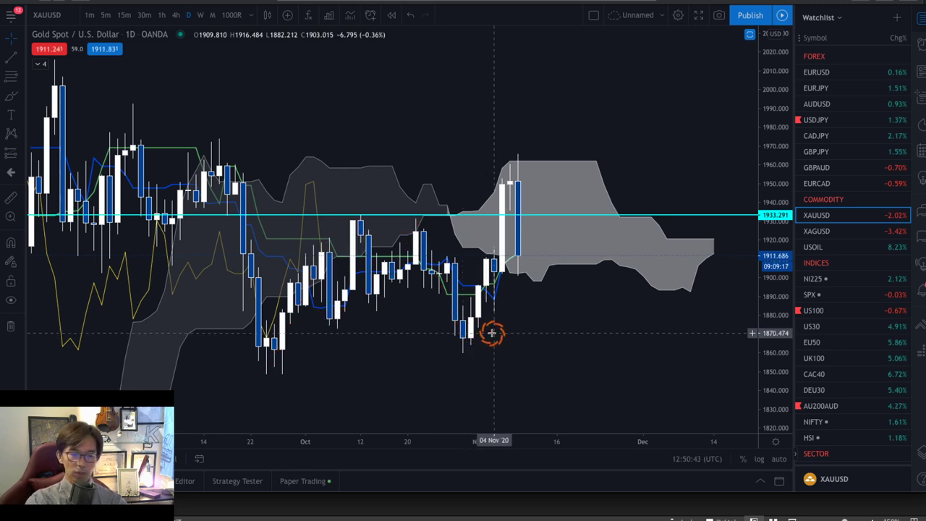
pyautogui.moveTo(464, 348)
pyautogui.mouseDown()
pyautogui.moveTo(504, 206)
pyautogui.moveTo(502, 178)
pyautogui.moveTo(511, 161)
pyautogui.moveTo(518, 164)
pyautogui.mouseUp()
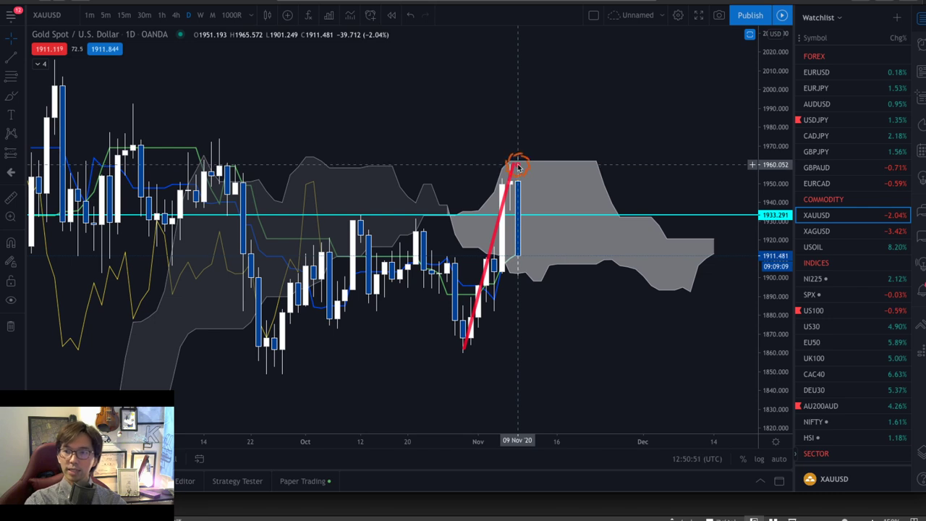
pyautogui.moveTo(518, 166)
pyautogui.mouseDown()
pyautogui.moveTo(517, 157)
pyautogui.moveTo(519, 227)
pyautogui.moveTo(543, 184)
pyautogui.mouseUp()
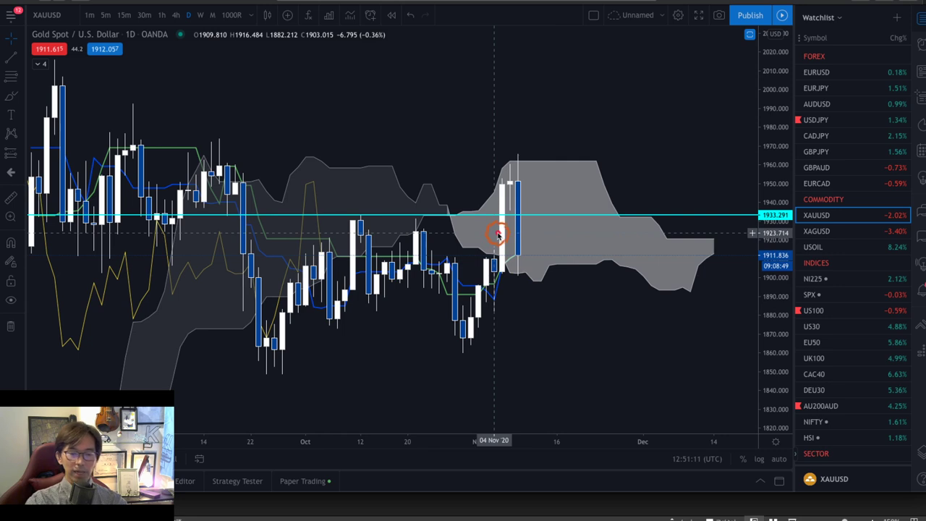
# Draw zigzag arrows from gold's late-October low through the November high to about 2020, circle the crossing near 1965, and clear the markup.
pyautogui.moveTo(461, 340)
pyautogui.mouseDown()
pyautogui.moveTo(510, 169)
pyautogui.moveTo(527, 257)
pyautogui.moveTo(612, 52)
pyautogui.mouseUp()
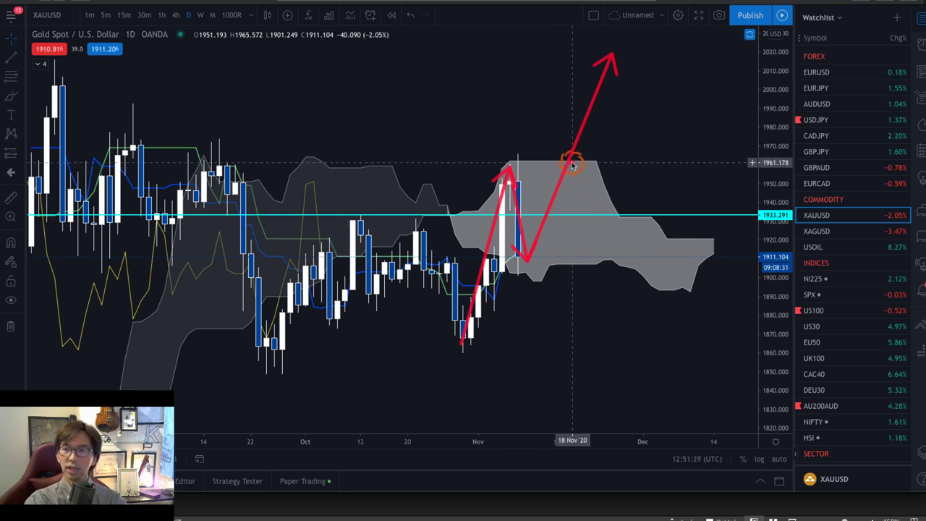
pyautogui.moveTo(574, 163); pyautogui.dragTo(572, 159)
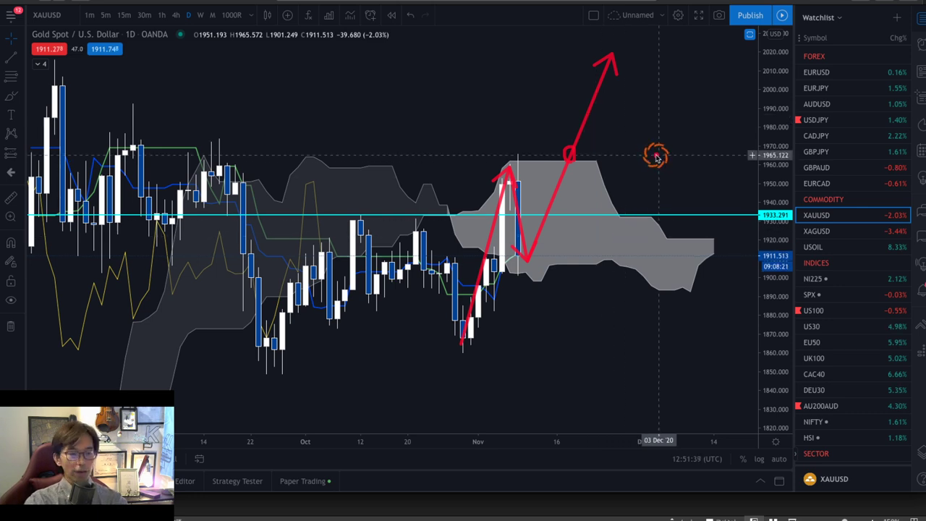
pyautogui.press('Escape')
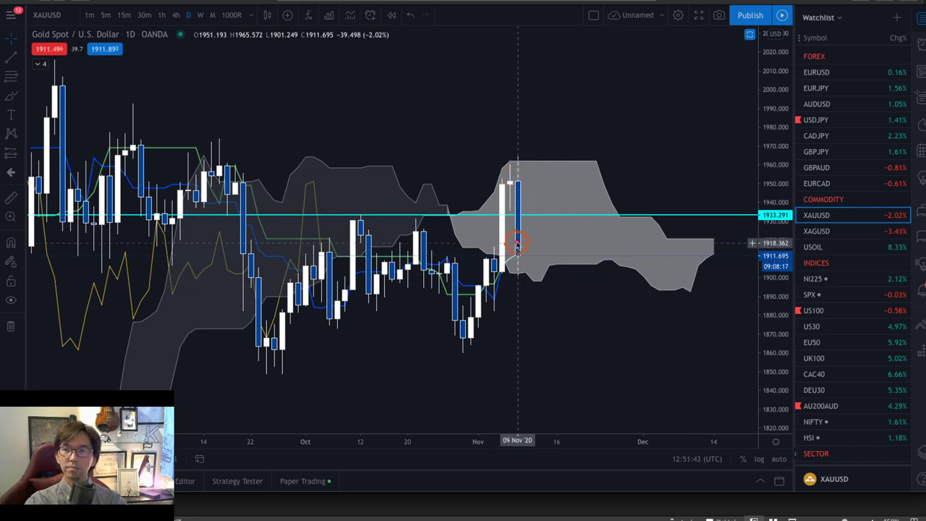
# Place a horizontal line at gold's November high, 1966.249, trace a lower-high path falling to a circle near 1888, and clear the sketch.
pyautogui.moveTo(463, 343); pyautogui.dragTo(489, 196)
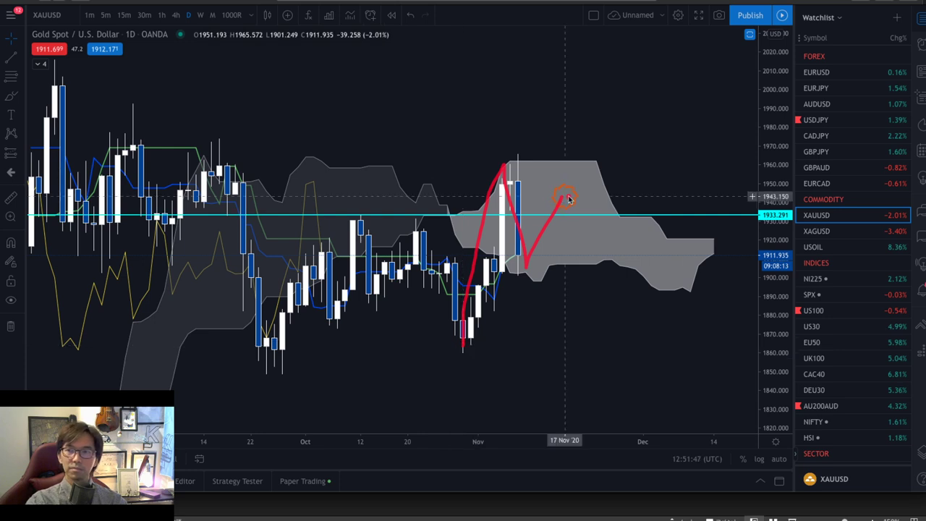
pyautogui.click(533, 153)
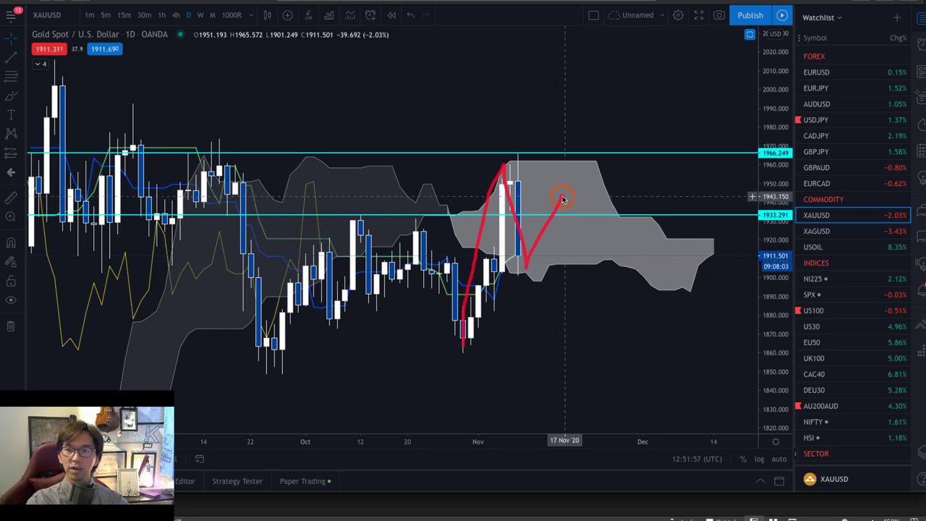
pyautogui.moveTo(586, 248); pyautogui.dragTo(617, 298)
pyautogui.moveTo(617, 307); pyautogui.dragTo(623, 301)
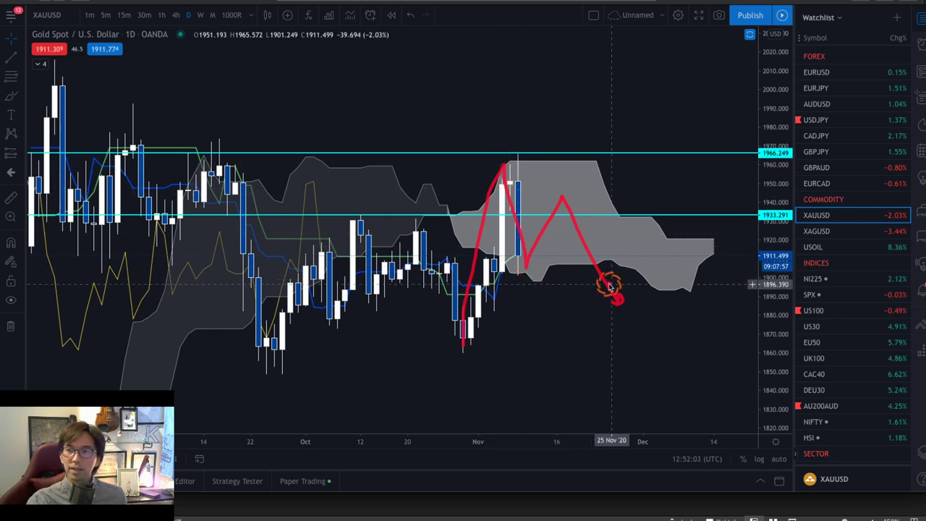
pyautogui.moveTo(616, 315)
pyautogui.mouseDown()
pyautogui.moveTo(605, 281)
pyautogui.moveTo(616, 311)
pyautogui.mouseUp()
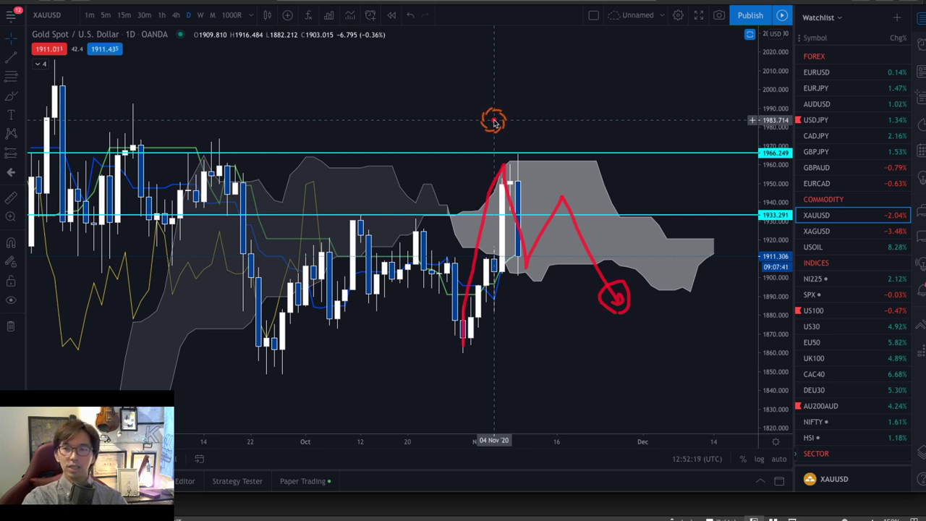
pyautogui.hotkey('ctrl', 'z')
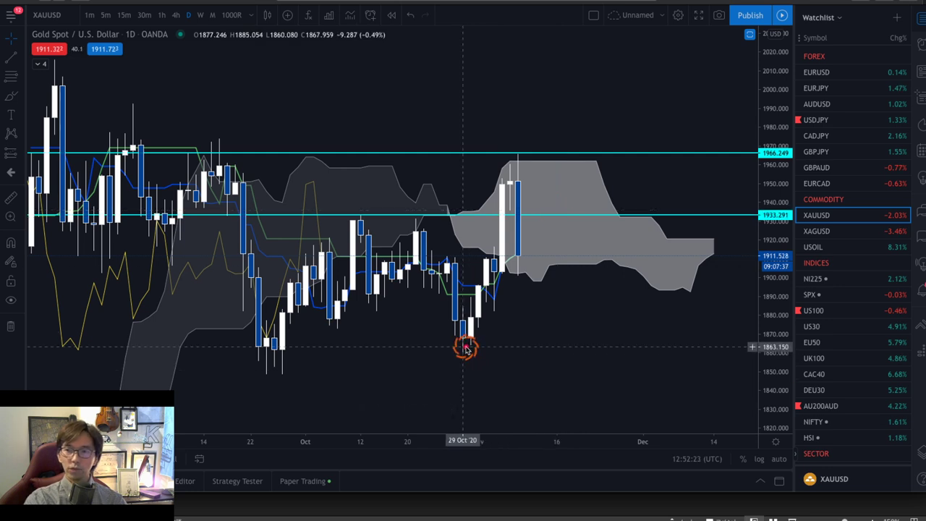
# Draw gold's swing arrows from the 29 October low, add bullish and bearish paths from a circled point near 1909, and clear them.
pyautogui.moveTo(468, 347)
pyautogui.mouseDown()
pyautogui.moveTo(513, 159)
pyautogui.moveTo(518, 264)
pyautogui.moveTo(587, 109)
pyautogui.moveTo(591, 130)
pyautogui.mouseUp()
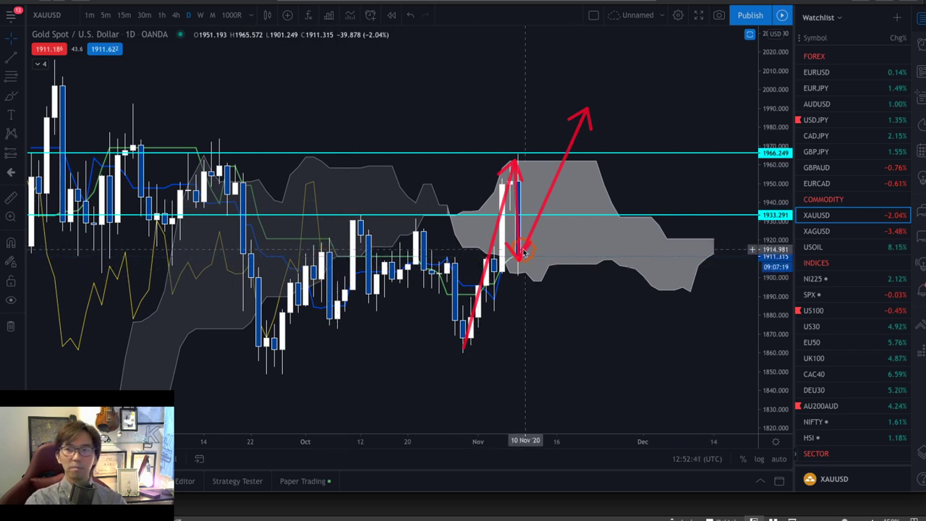
pyautogui.moveTo(522, 250)
pyautogui.mouseDown()
pyautogui.moveTo(562, 303)
pyautogui.moveTo(572, 286)
pyautogui.mouseUp()
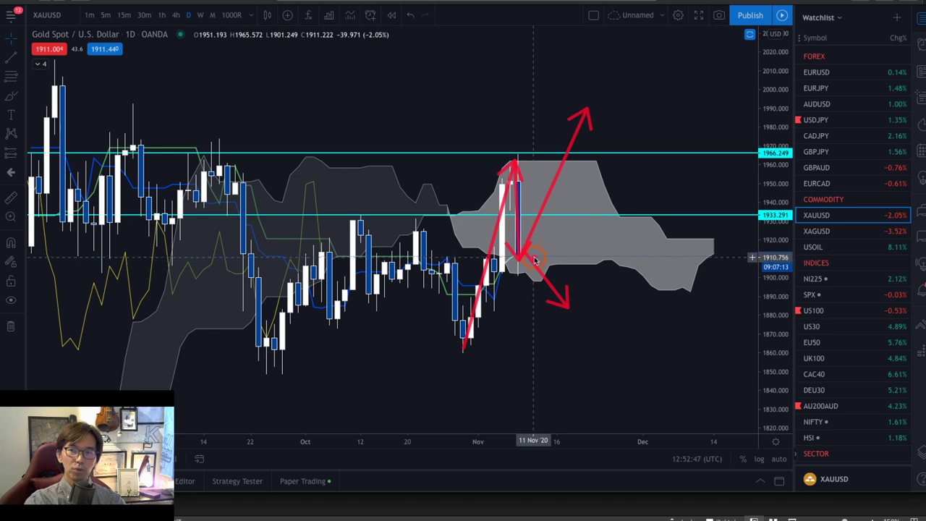
pyautogui.moveTo(527, 279)
pyautogui.mouseDown()
pyautogui.moveTo(506, 246)
pyautogui.moveTo(527, 278)
pyautogui.mouseUp()
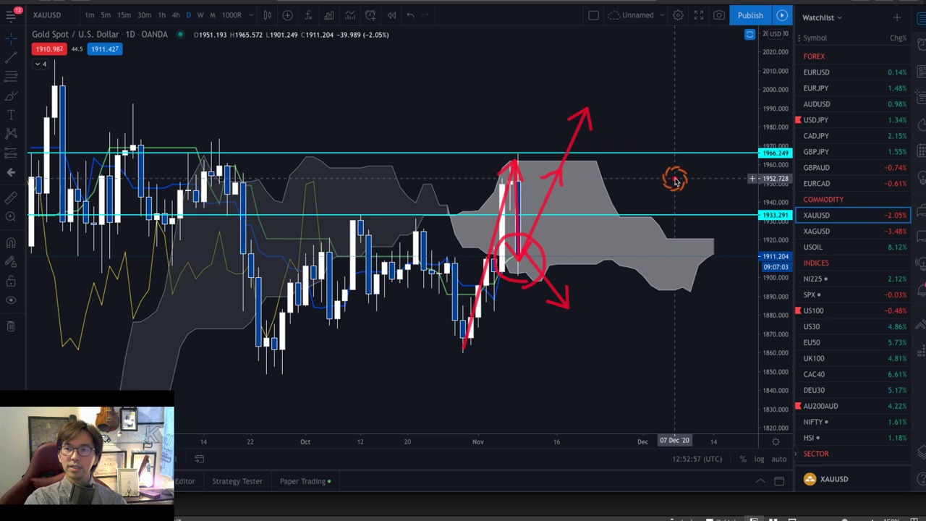
pyautogui.press('Escape')
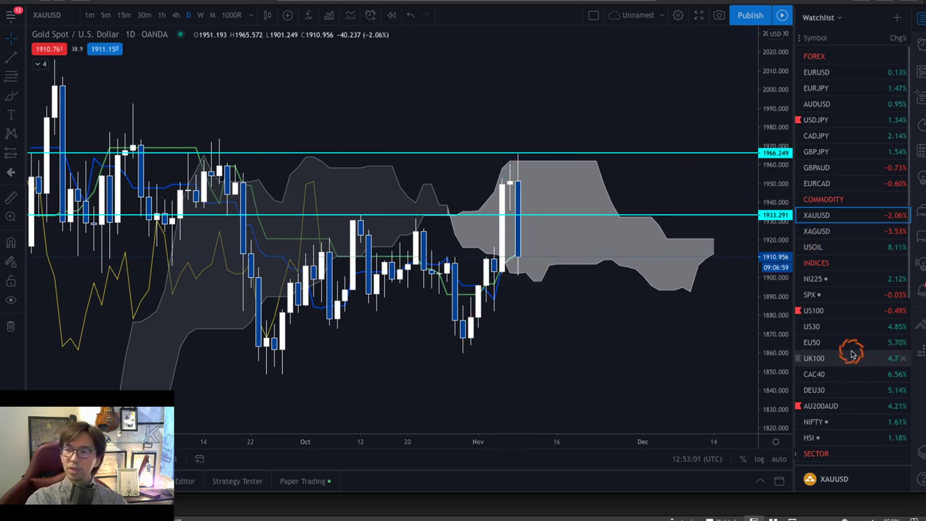
# Open the BTCUSD daily chart, sketch short strokes around the October rally near 12,600, and clear them.
pyautogui.scroll(-5, 852, 355)
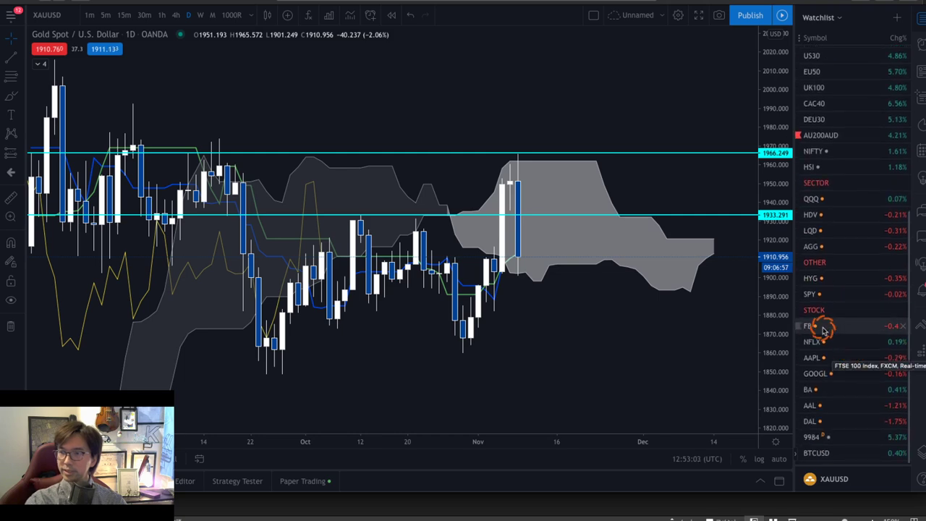
pyautogui.click(854, 449)
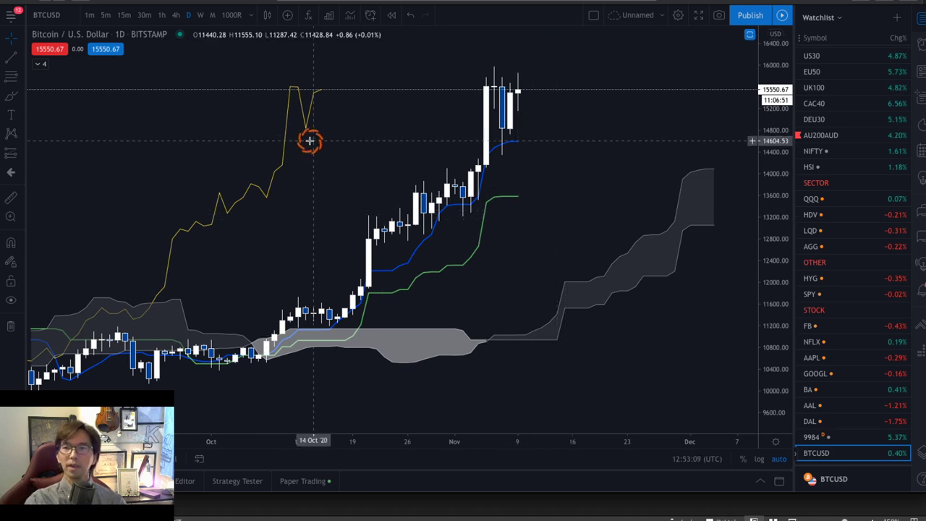
pyautogui.click(446, 251)
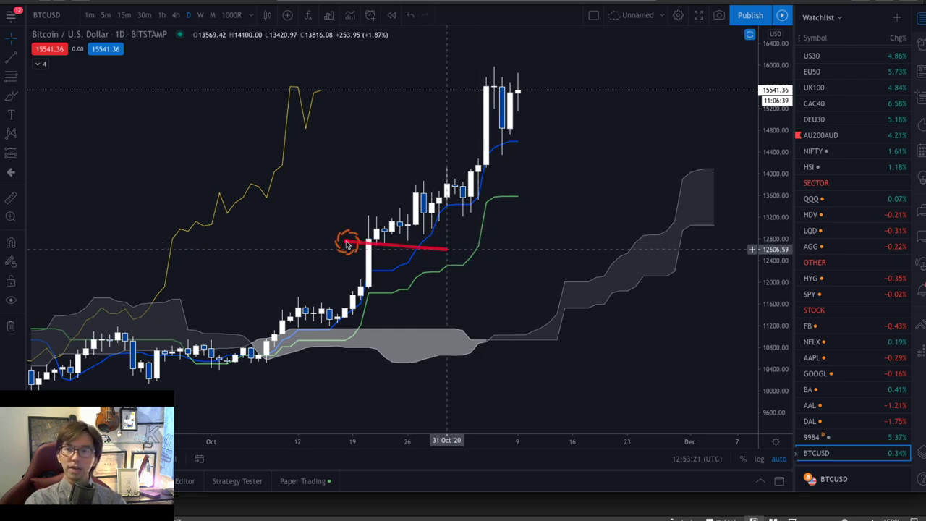
pyautogui.click(391, 230)
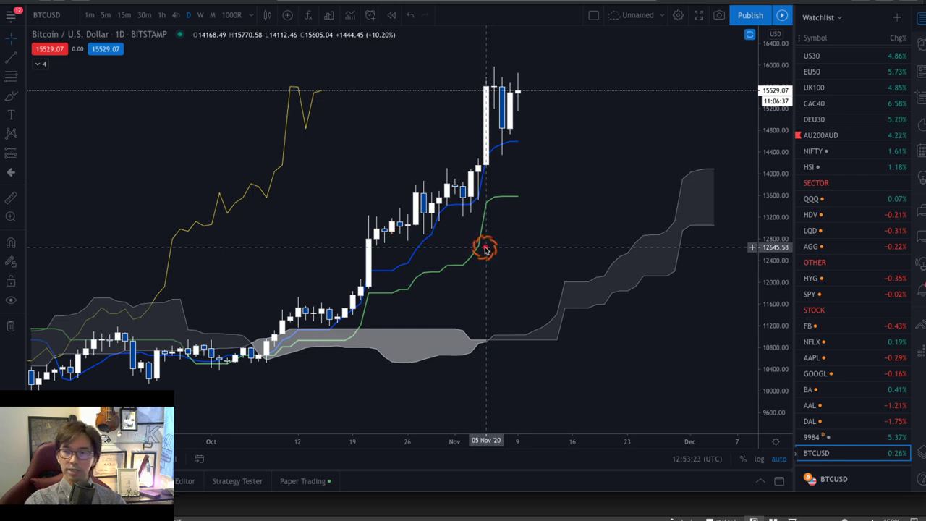
pyautogui.moveTo(439, 237)
pyautogui.mouseDown()
pyautogui.moveTo(393, 256)
pyautogui.moveTo(400, 158)
pyautogui.moveTo(496, 166)
pyautogui.moveTo(432, 244)
pyautogui.mouseUp()
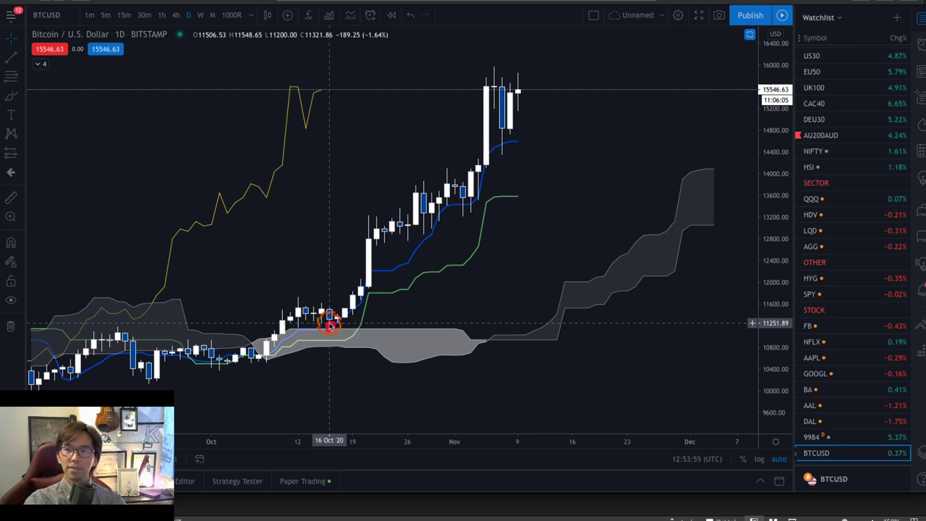
# Mark BTCUSD's swings with arrows from the circled 16 October low, and place a horizontal line at 16017.71 with an arrow breaking above it.
pyautogui.moveTo(329, 326)
pyautogui.mouseDown()
pyautogui.moveTo(480, 87)
pyautogui.moveTo(496, 78)
pyautogui.mouseUp()
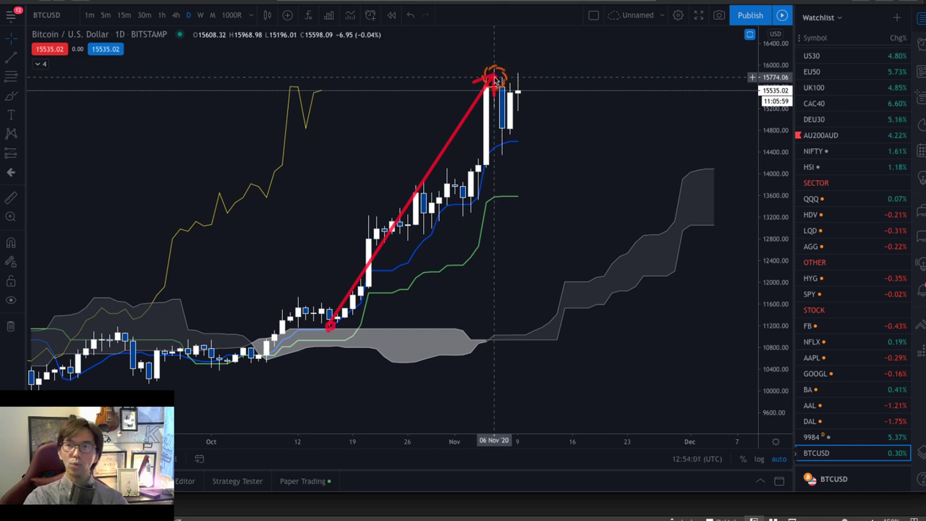
pyautogui.moveTo(496, 76); pyautogui.dragTo(505, 149)
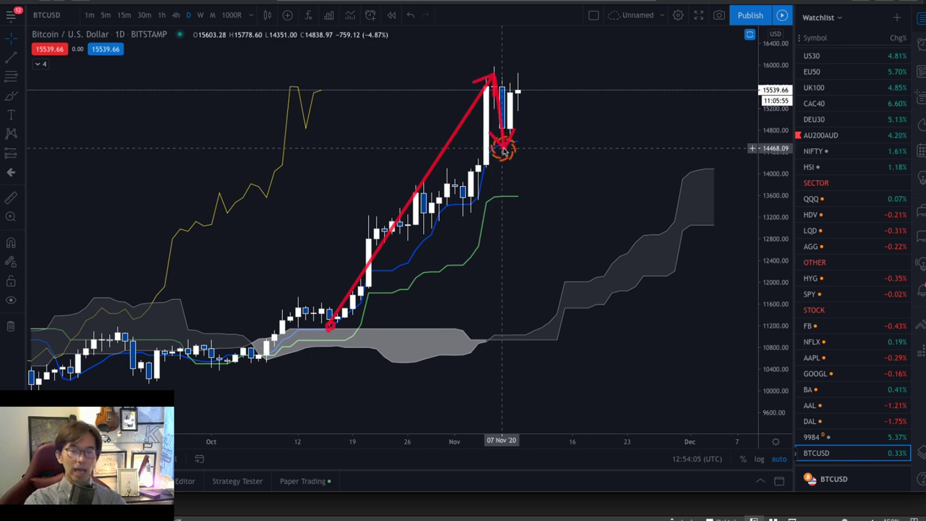
pyautogui.moveTo(504, 144); pyautogui.dragTo(524, 85)
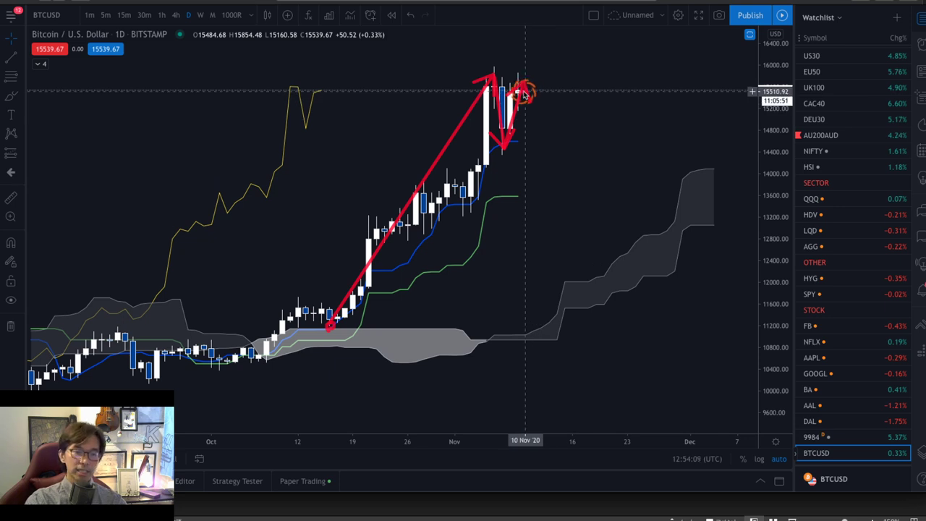
pyautogui.moveTo(524, 94)
pyautogui.mouseDown()
pyautogui.moveTo(507, 94)
pyautogui.moveTo(520, 103)
pyautogui.mouseUp()
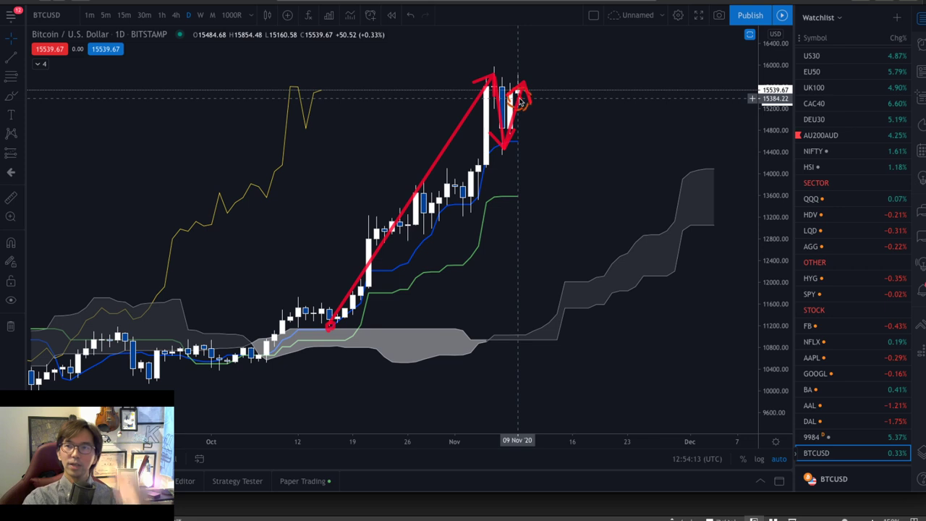
pyautogui.moveTo(514, 65)
pyautogui.mouseDown()
pyautogui.moveTo(518, 93)
pyautogui.moveTo(539, 30)
pyautogui.mouseUp()
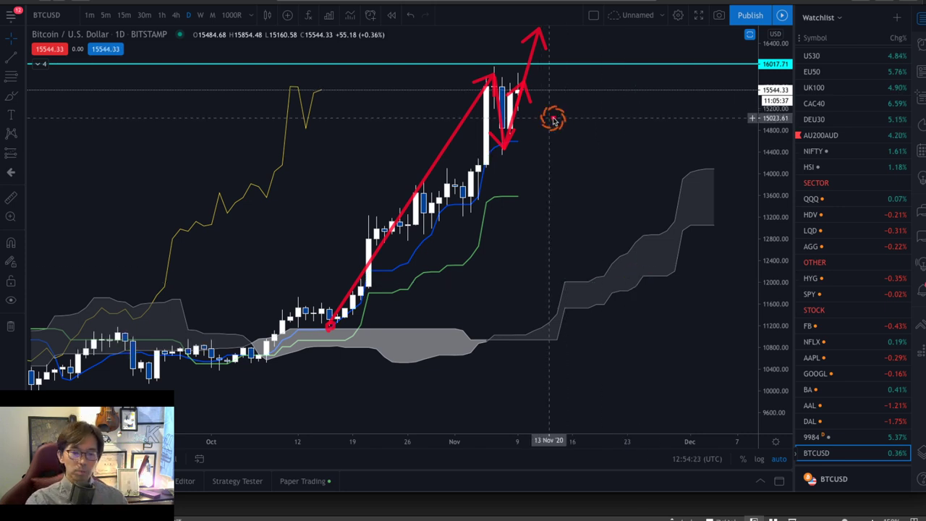
# Write "E – B" in large freehand letters over the yellow line on the BTCUSD chart.
pyautogui.moveTo(175, 82)
pyautogui.mouseDown()
pyautogui.moveTo(213, 82)
pyautogui.moveTo(193, 82)
pyautogui.moveTo(178, 99)
pyautogui.moveTo(177, 139)
pyautogui.moveTo(217, 141)
pyautogui.mouseUp()
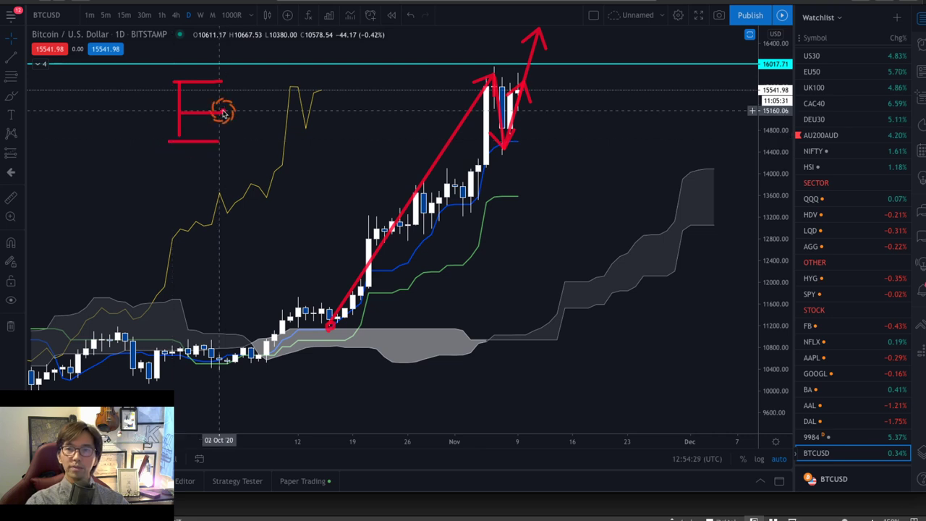
pyautogui.moveTo(262, 111); pyautogui.dragTo(290, 115)
pyautogui.moveTo(316, 82); pyautogui.dragTo(315, 162)
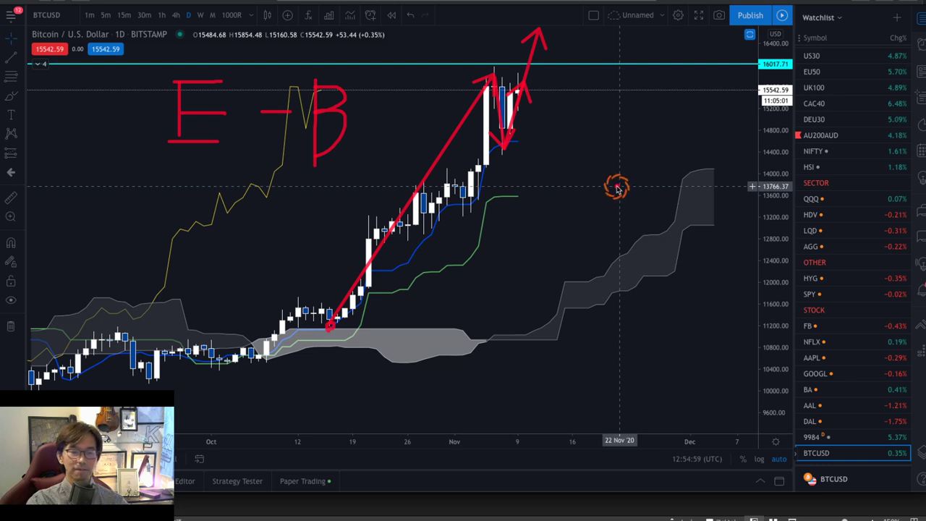
# Draw sideways arrows beside the cloud's leading edge and the green and blue lines, and a declining path from 9 November to about 12,450.
pyautogui.moveTo(696, 196); pyautogui.dragTo(738, 196)
pyautogui.moveTo(510, 208); pyautogui.dragTo(536, 210)
pyautogui.moveTo(515, 154)
pyautogui.mouseDown()
pyautogui.moveTo(544, 160)
pyautogui.moveTo(533, 155)
pyautogui.mouseUp()
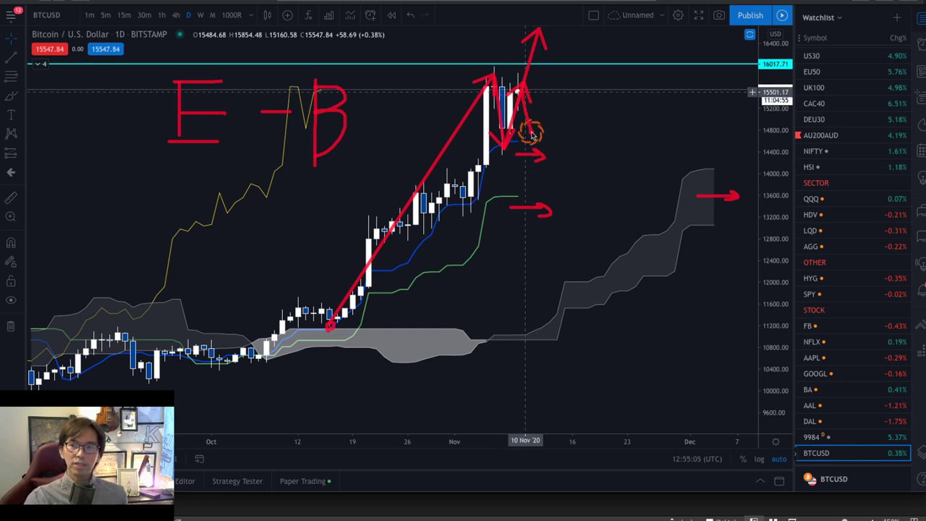
pyautogui.moveTo(533, 136)
pyautogui.mouseDown()
pyautogui.moveTo(554, 189)
pyautogui.moveTo(542, 190)
pyautogui.mouseUp()
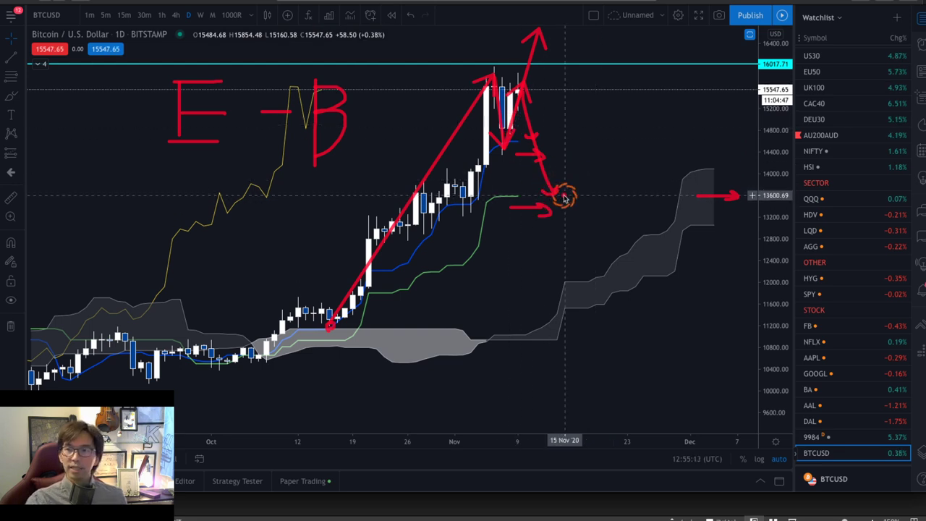
pyautogui.moveTo(554, 192); pyautogui.dragTo(603, 256)
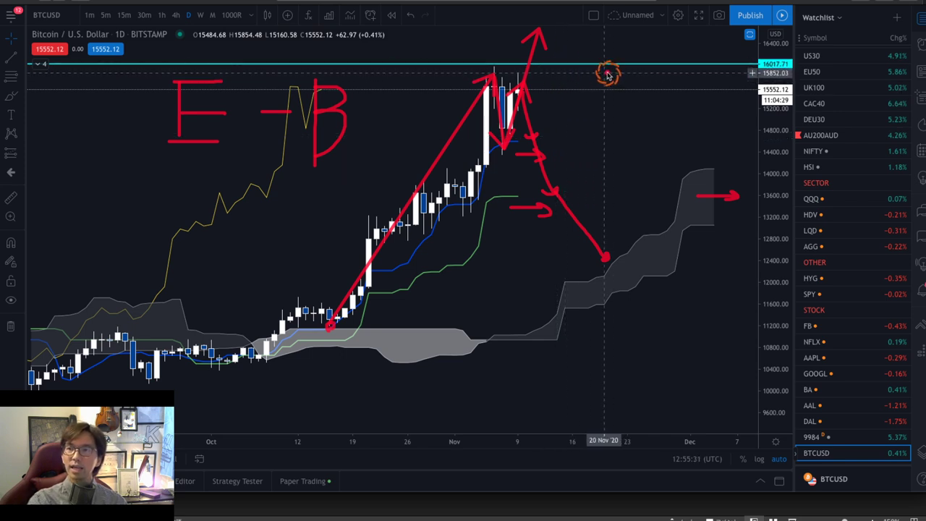
# Undo all the freehand arrows and lettering on the BTCUSD chart, keeping the horizontal line.
pyautogui.hotkey('ctrl', 'z')
pyautogui.hotkey('ctrl', 'z')
pyautogui.hotkey('ctrl', 'z')
pyautogui.hotkey('ctrl', 'z')
pyautogui.hotkey('ctrl', 'z')
pyautogui.hotkey('ctrl', 'z')
pyautogui.hotkey('ctrl', 'z')
pyautogui.hotkey('ctrl', 'z')
pyautogui.hotkey('ctrl', 'z')
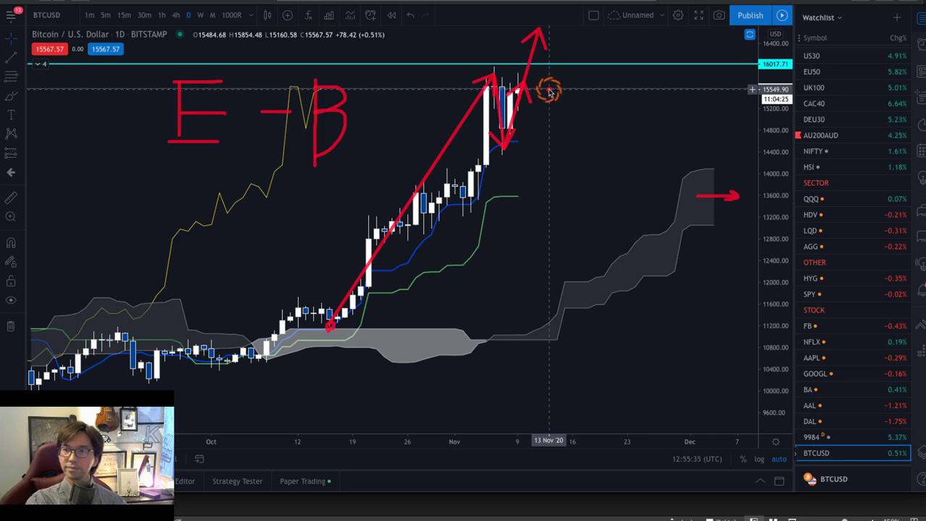
pyautogui.hotkey('ctrl', 'z')
pyautogui.hotkey('ctrl', 'z')
pyautogui.hotkey('ctrl', 'z')
pyautogui.hotkey('ctrl', 'z')
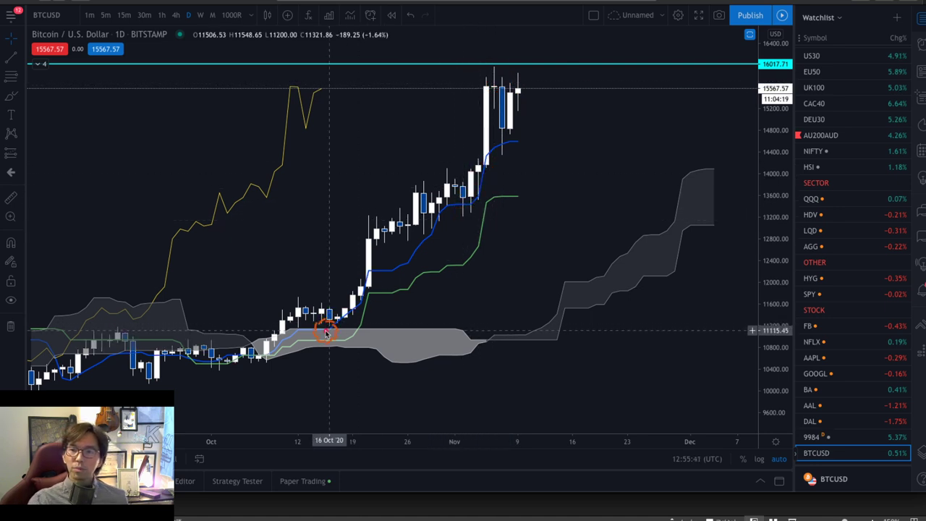
# Trace BTCUSD's rally from the 16 October low into a double top at the horizontal line, and extend its neckline near 14,250.
pyautogui.moveTo(325, 329)
pyautogui.mouseDown()
pyautogui.moveTo(430, 124)
pyautogui.moveTo(476, 76)
pyautogui.moveTo(500, 144)
pyautogui.moveTo(530, 76)
pyautogui.mouseUp()
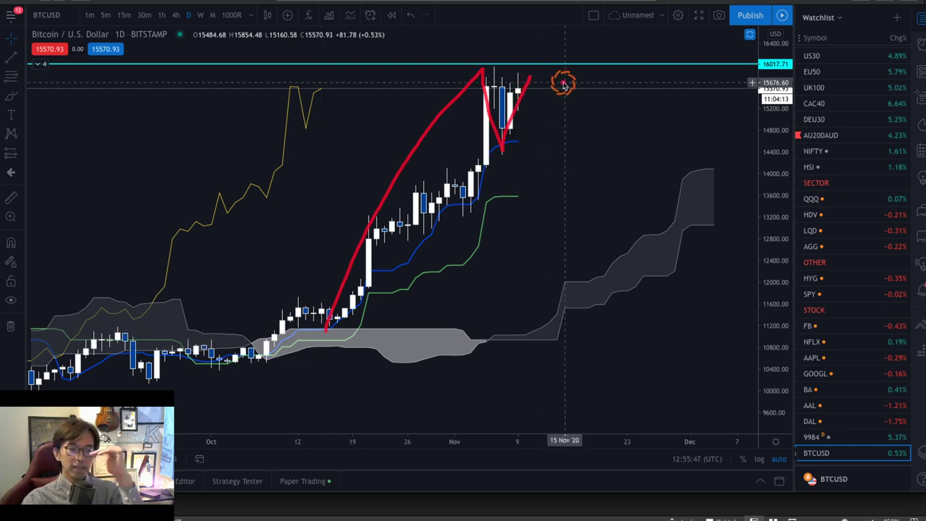
pyautogui.moveTo(530, 78)
pyautogui.mouseDown()
pyautogui.moveTo(535, 68)
pyautogui.moveTo(558, 134)
pyautogui.mouseUp()
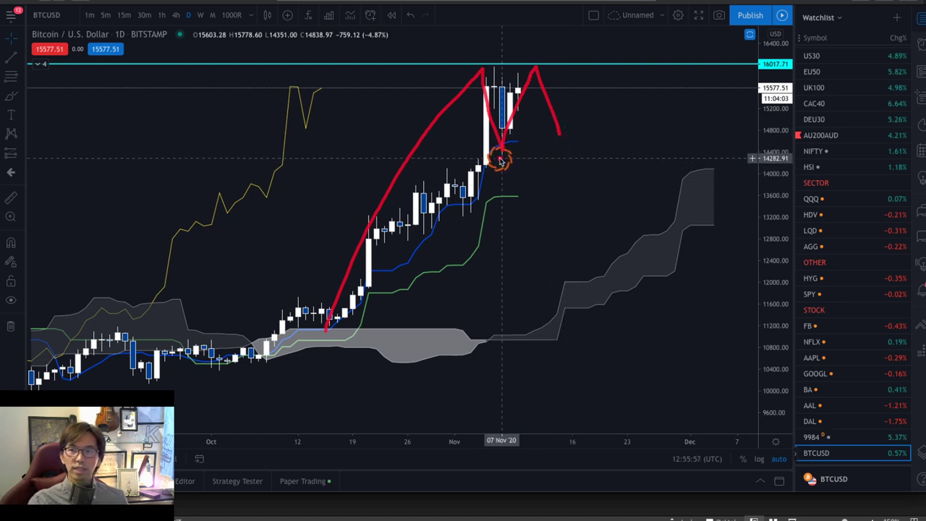
pyautogui.moveTo(490, 160)
pyautogui.mouseDown()
pyautogui.moveTo(592, 156)
pyautogui.moveTo(580, 186)
pyautogui.moveTo(562, 182)
pyautogui.moveTo(594, 174)
pyautogui.moveTo(579, 185)
pyautogui.mouseUp()
# Project the green line to a circled crossing, draw an arrow down to the cloud near 12,700, cross the decline out, and clear the markup.
pyautogui.moveTo(512, 196)
pyautogui.mouseDown()
pyautogui.moveTo(588, 176)
pyautogui.moveTo(580, 178)
pyautogui.moveTo(628, 244)
pyautogui.mouseUp()
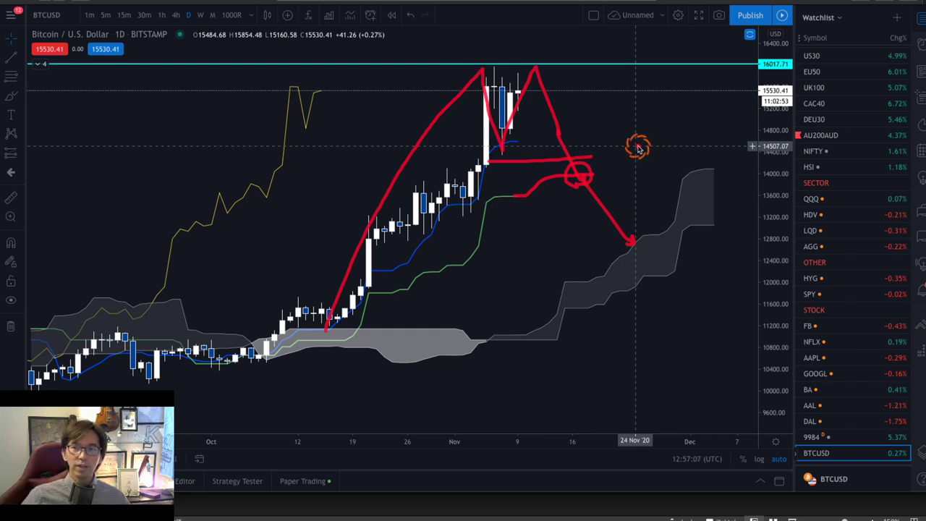
pyautogui.moveTo(563, 202)
pyautogui.mouseDown()
pyautogui.moveTo(626, 211)
pyautogui.moveTo(572, 241)
pyautogui.mouseUp()
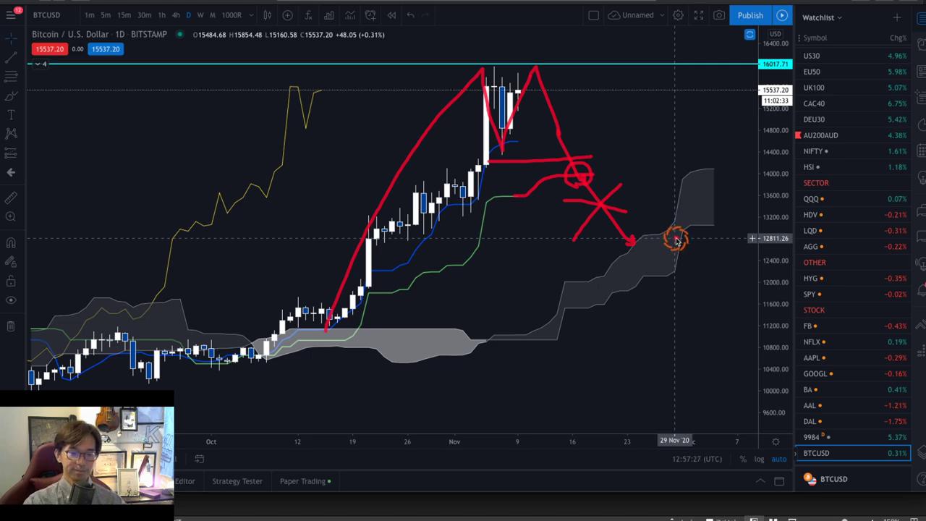
pyautogui.press('Escape')
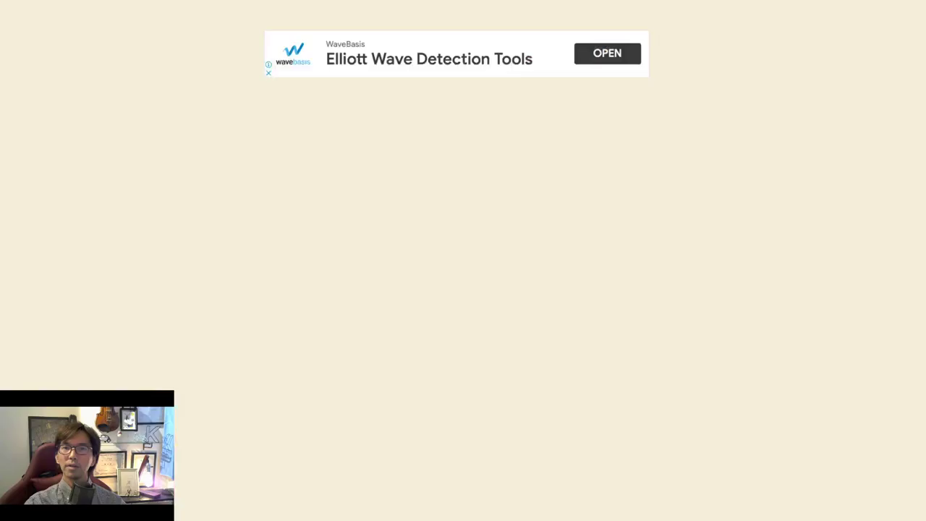
# Find the November 2020 schedule on the trader's website and highlight the 11 November entry, "Essence of MTF Analysis".
pyautogui.scroll(-15, 450, 194)
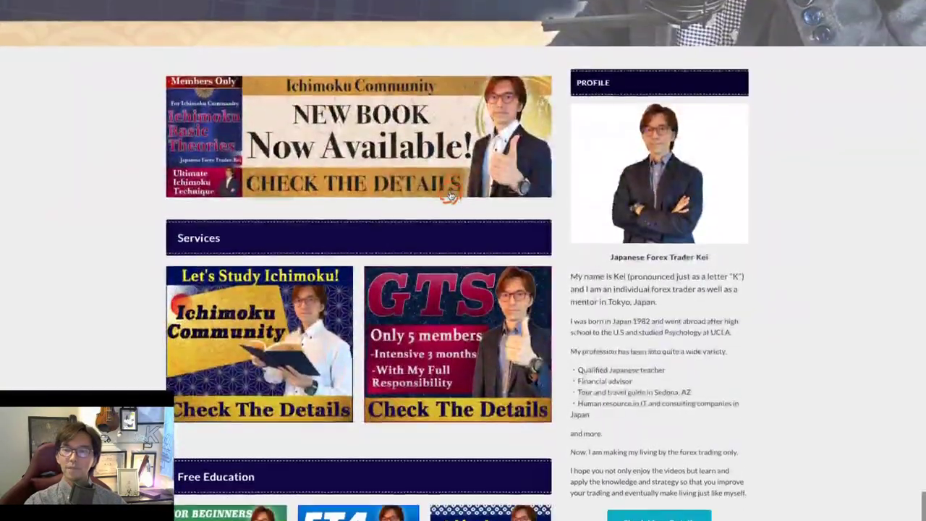
pyautogui.scroll(-2, 450, 194)
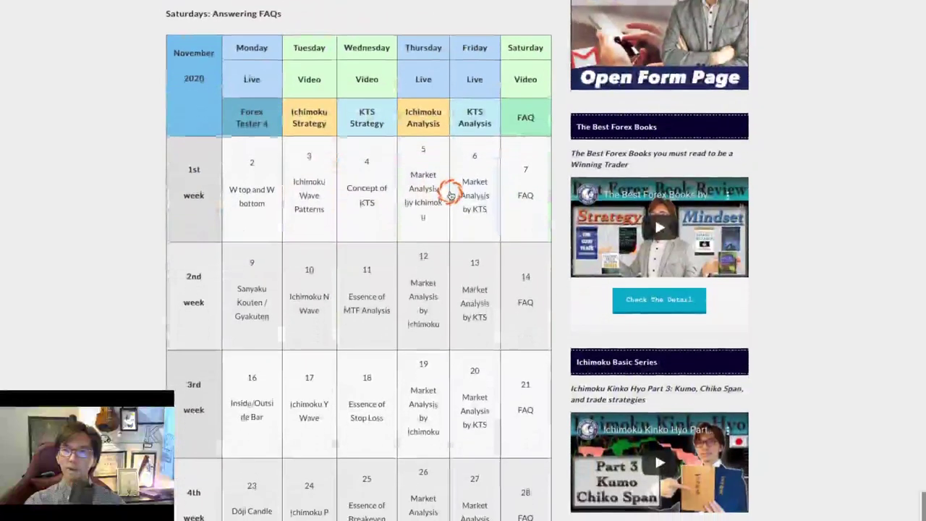
pyautogui.moveTo(357, 262); pyautogui.dragTo(399, 319)
pyautogui.click(355, 272)
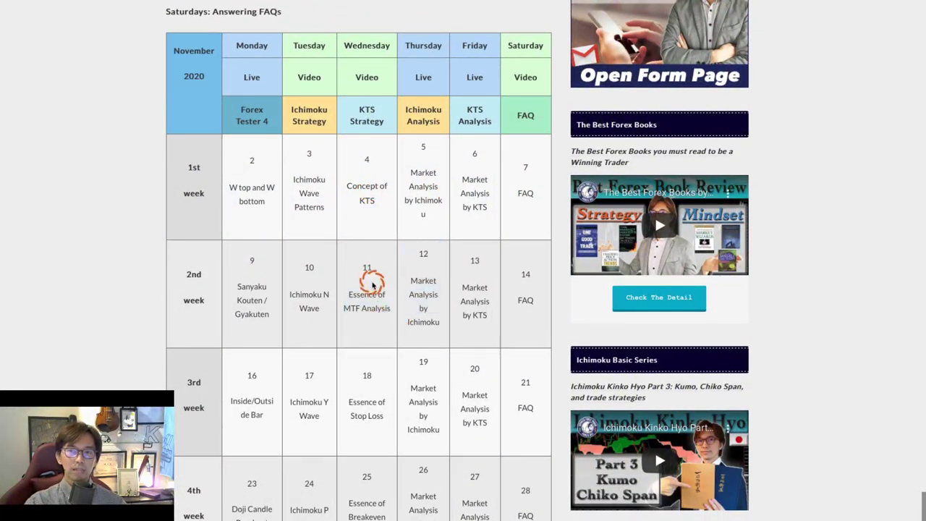
pyautogui.moveTo(364, 265); pyautogui.dragTo(391, 310)
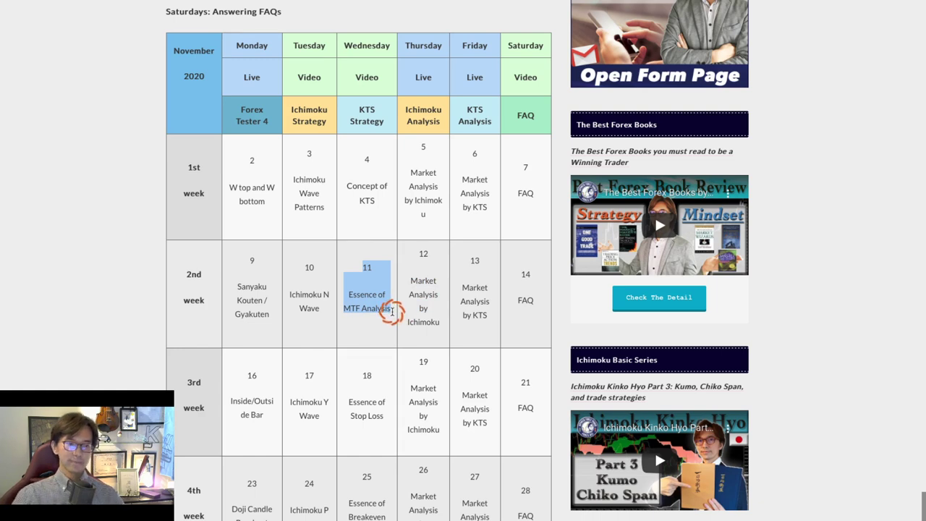